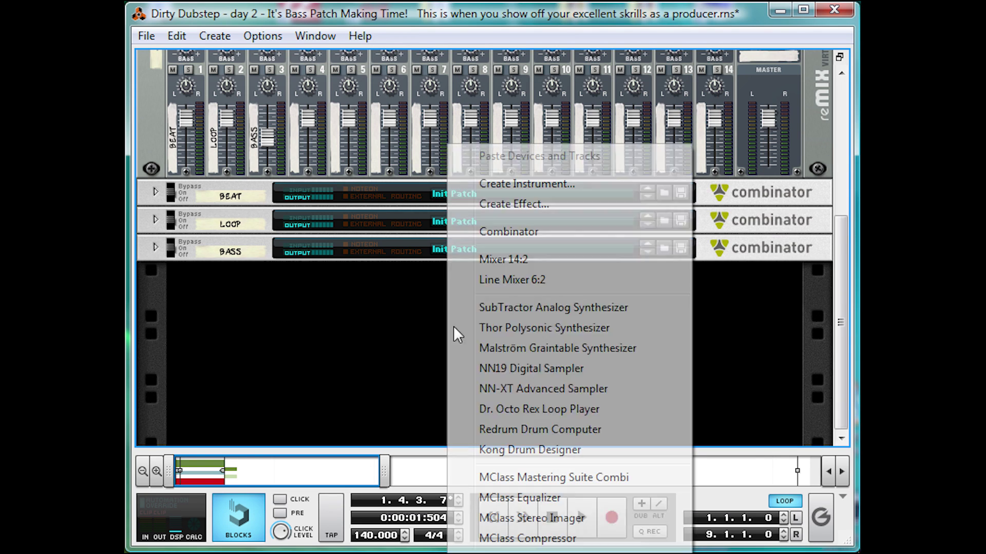
Create a Combinator in the rack with a Line Mixer 6:2 inside it
{"action": "left_click", "coordinate": [568, 234]}
{"action": "right_click", "coordinate": [336, 412]}
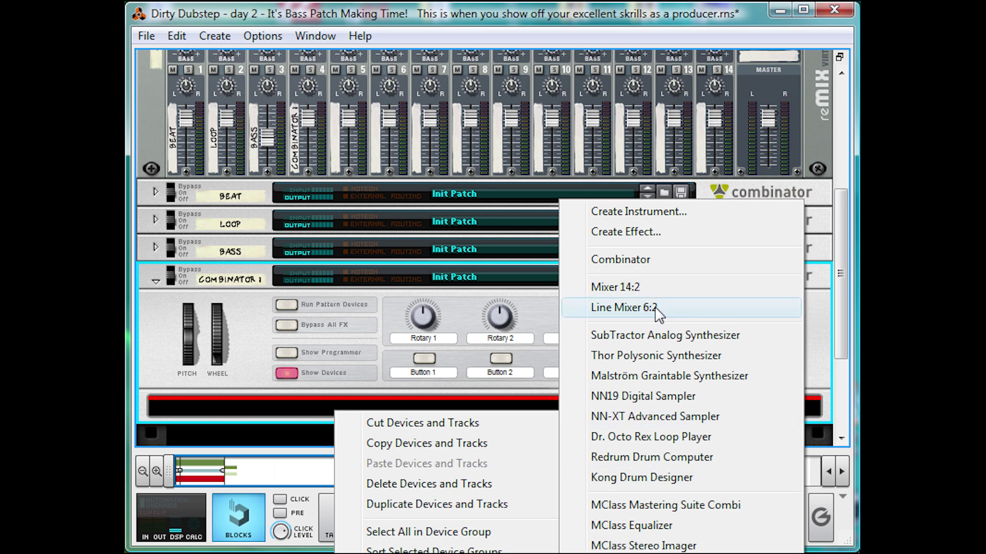
{"action": "left_click", "coordinate": [652, 307]}
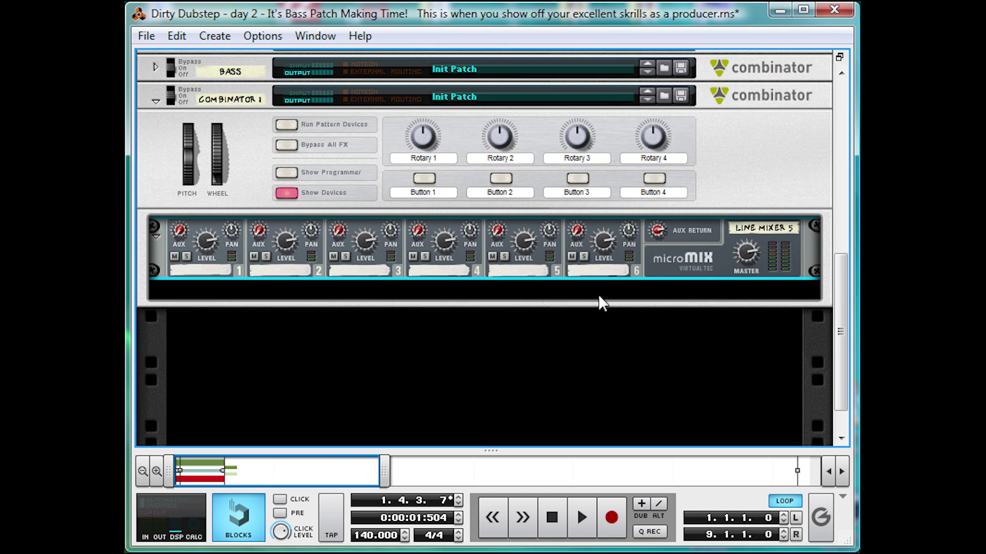
Add a Malström synthesizer to the Combinator and begin renaming the Combinator
{"action": "right_click", "coordinate": [599, 296]}
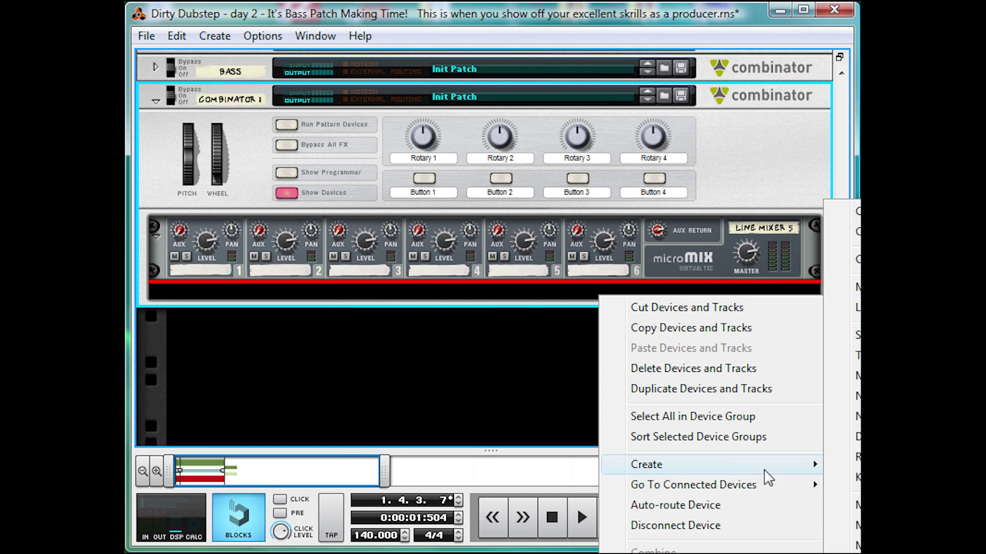
{"action": "left_click", "coordinate": [842, 376]}
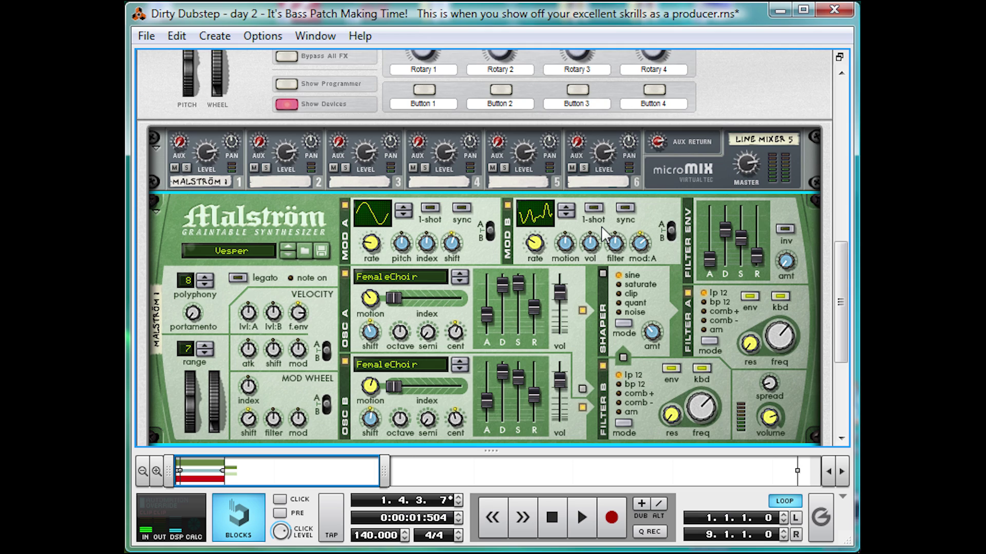
{"action": "scroll", "coordinate": [606, 231], "scroll_direction": "down", "scroll_amount": 3}
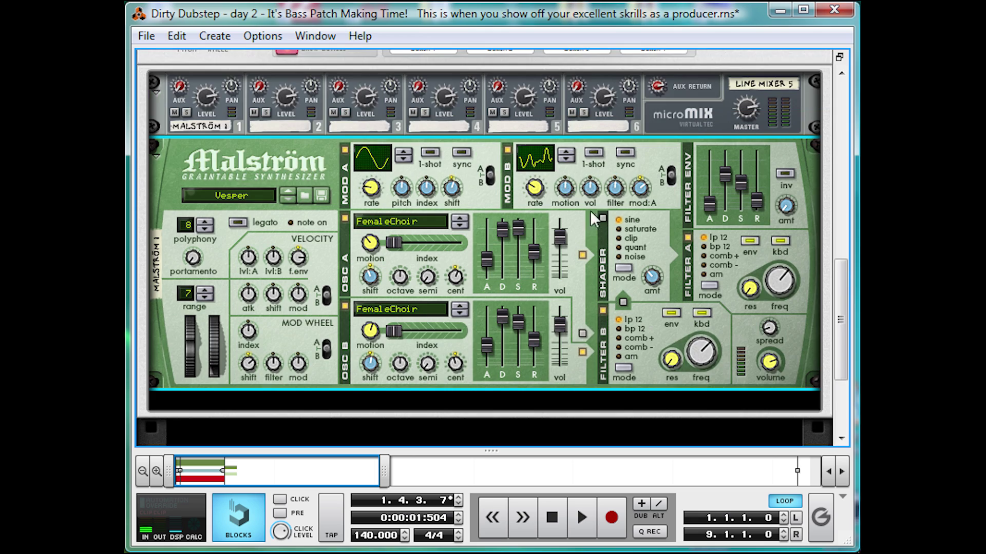
{"action": "scroll", "coordinate": [255, 185], "scroll_direction": "up", "scroll_amount": 12}
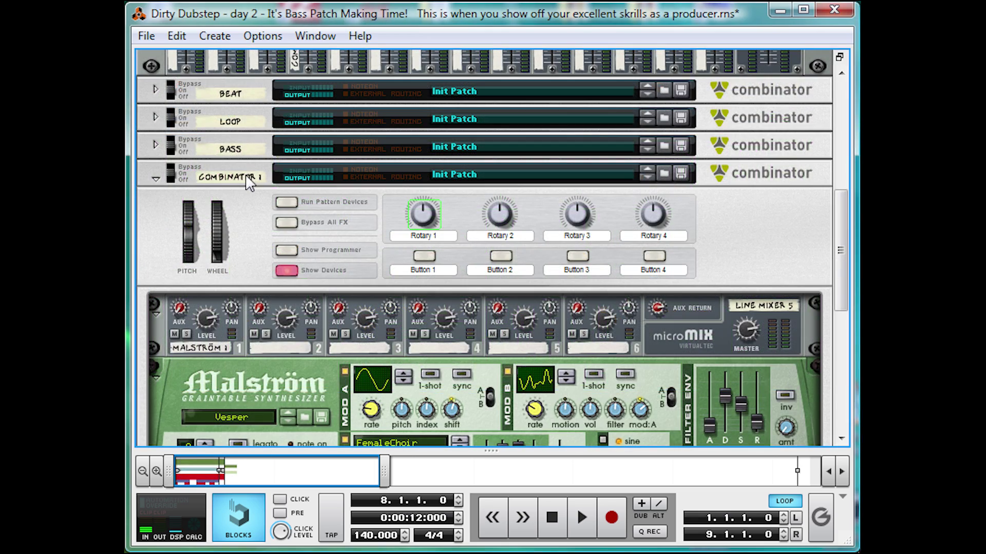
{"action": "left_click", "coordinate": [253, 177]}
Name the Combinator 'Hollow Bass'
{"action": "type", "text": "Hol"}
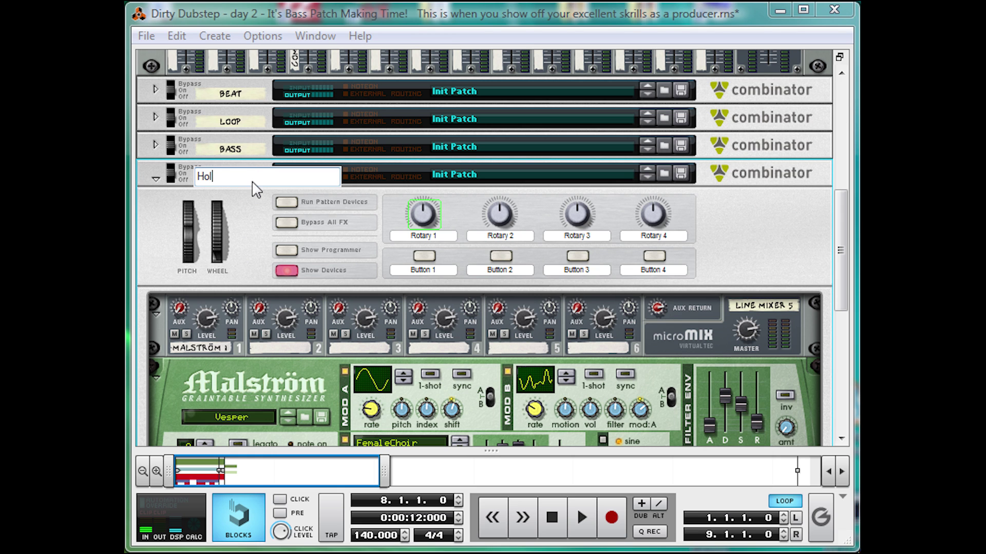
{"action": "type", "text": "low Bass"}
{"action": "key", "text": "Return"}
{"action": "scroll", "coordinate": [263, 243], "scroll_direction": "down", "scroll_amount": 9}
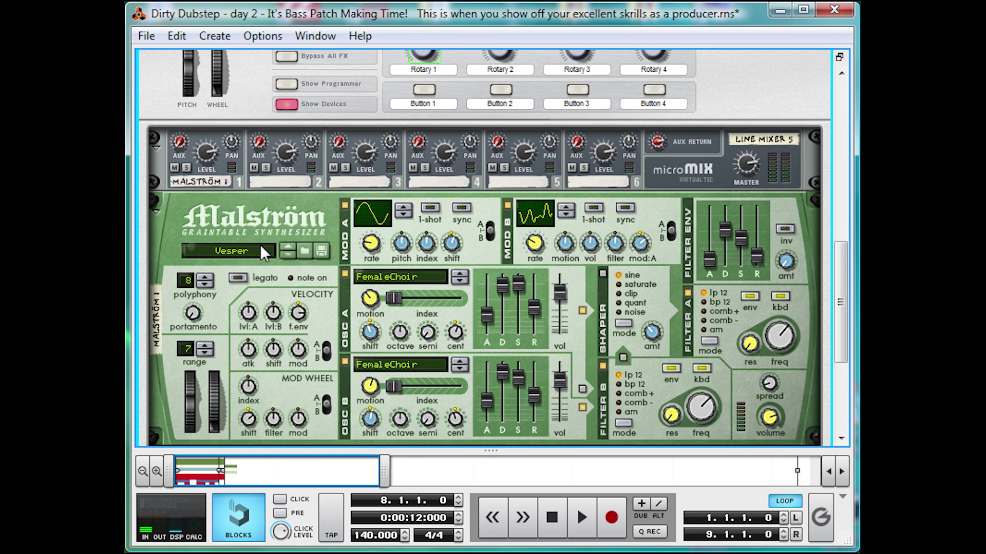
{"action": "scroll", "coordinate": [354, 248], "scroll_direction": "down", "scroll_amount": 3}
Initialize the Malström patch, then set oscillator A to Sawtooth*4 and oscillator B to Square*16
{"action": "right_click", "coordinate": [336, 236]}
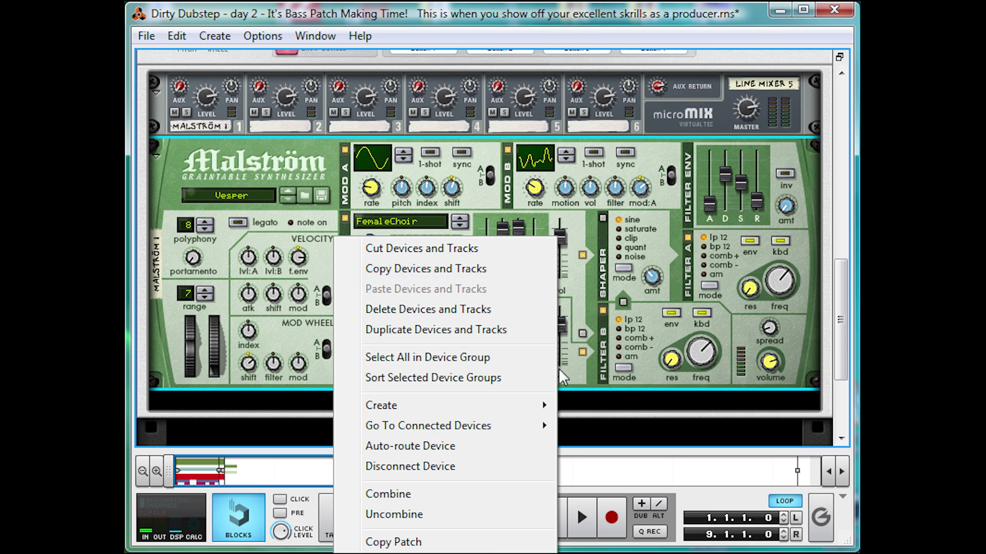
{"action": "left_click", "coordinate": [393, 550]}
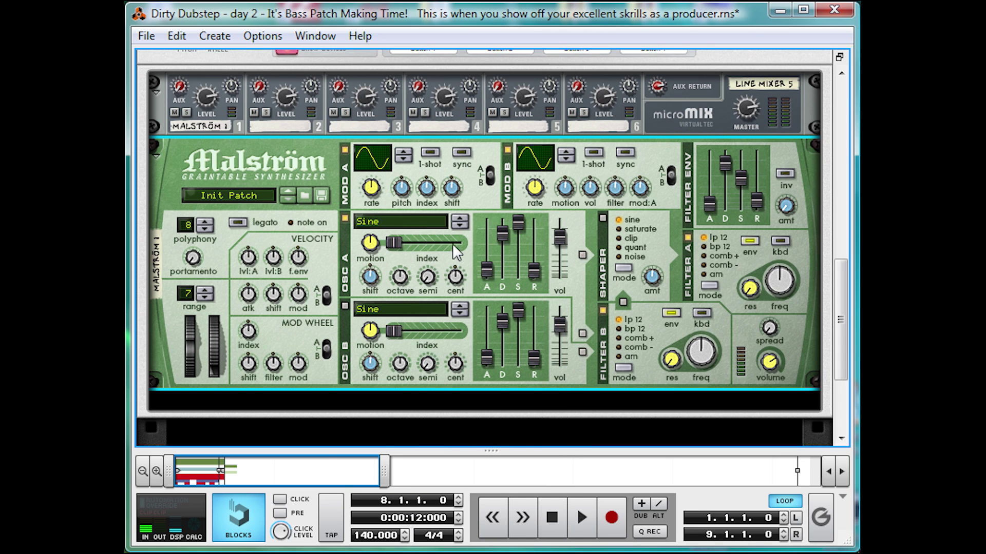
{"action": "left_click", "coordinate": [461, 216]}
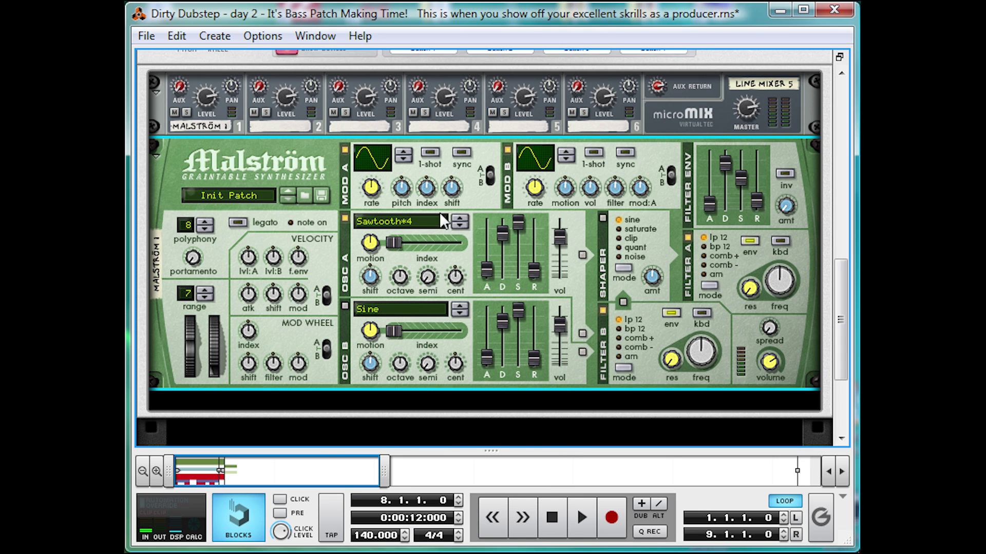
{"action": "left_click", "coordinate": [464, 315]}
{"action": "left_click", "coordinate": [464, 315]}
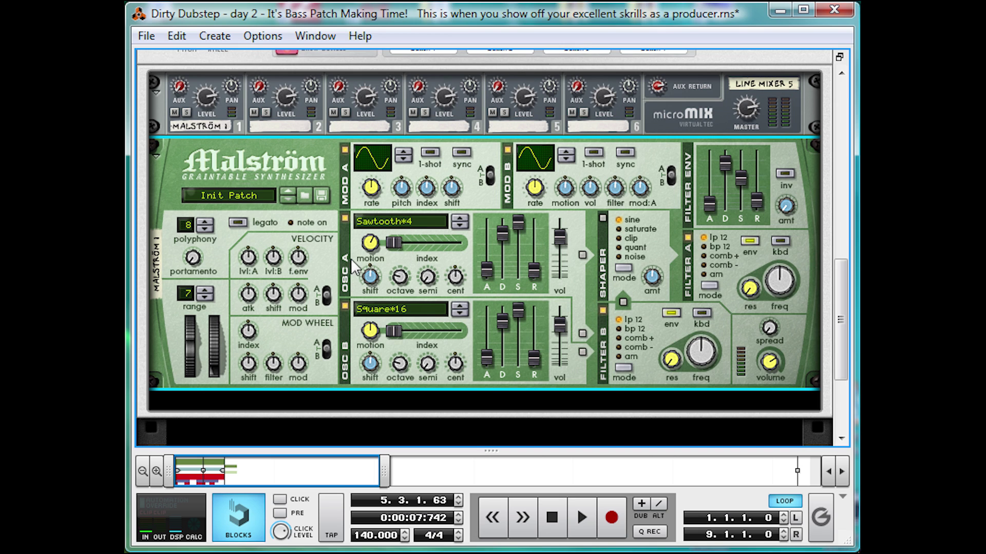
Switch oscillator A off while auditioning the bass in playback
{"action": "key", "text": "space"}
{"action": "left_click", "coordinate": [346, 218]}
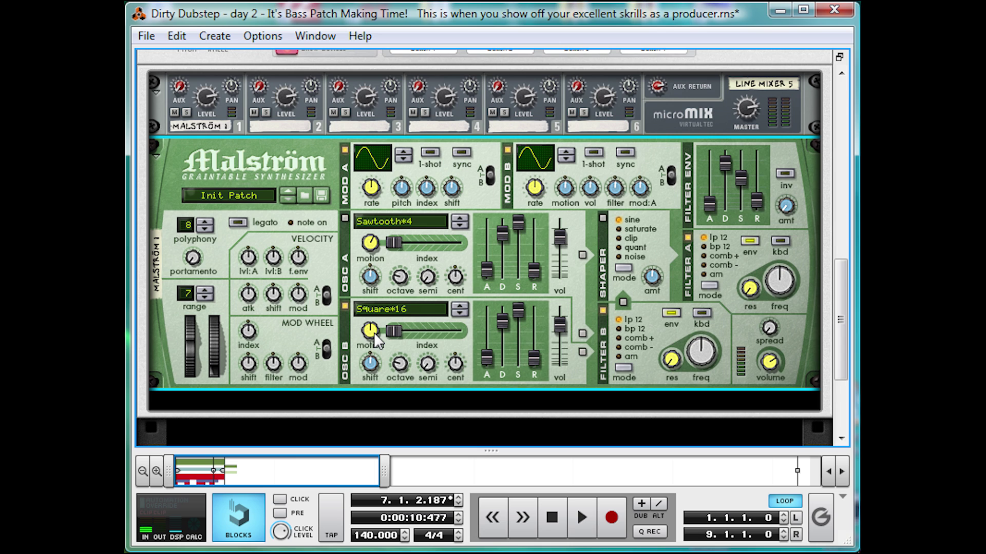
{"action": "key", "text": "space"}
{"action": "key", "text": "space"}
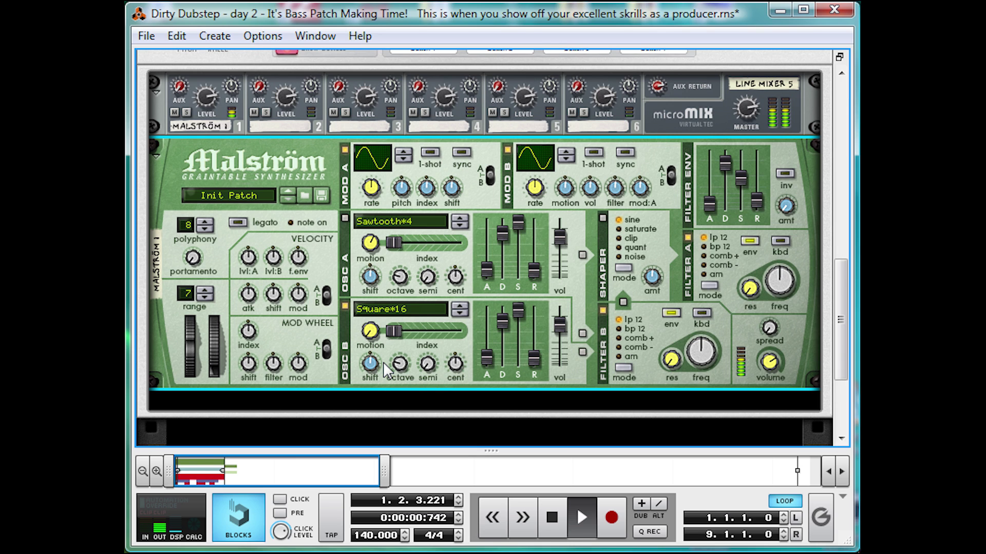
{"action": "key", "text": "space"}
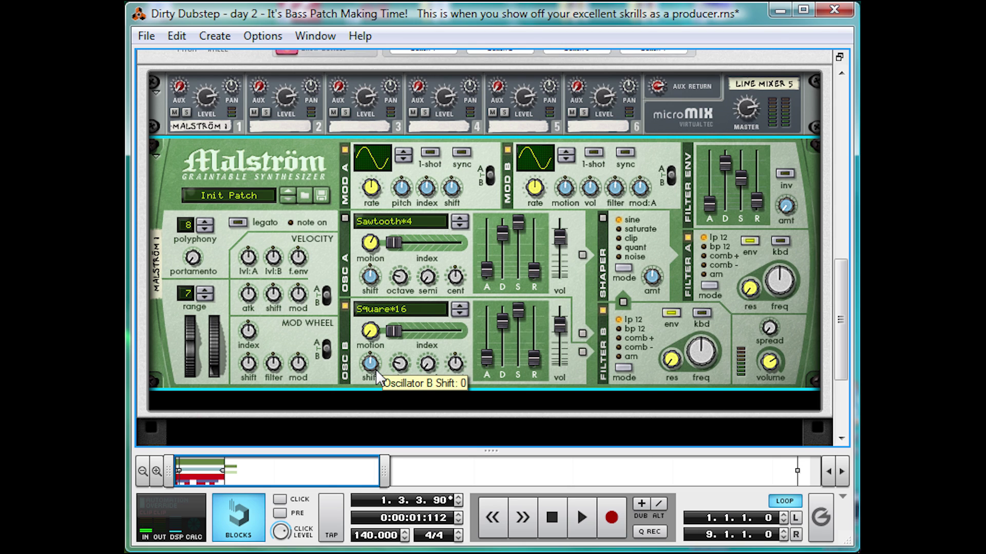
Raise oscillator B's shift to 18 while the bass plays, then select the space below the Malström
{"action": "key", "text": "space"}
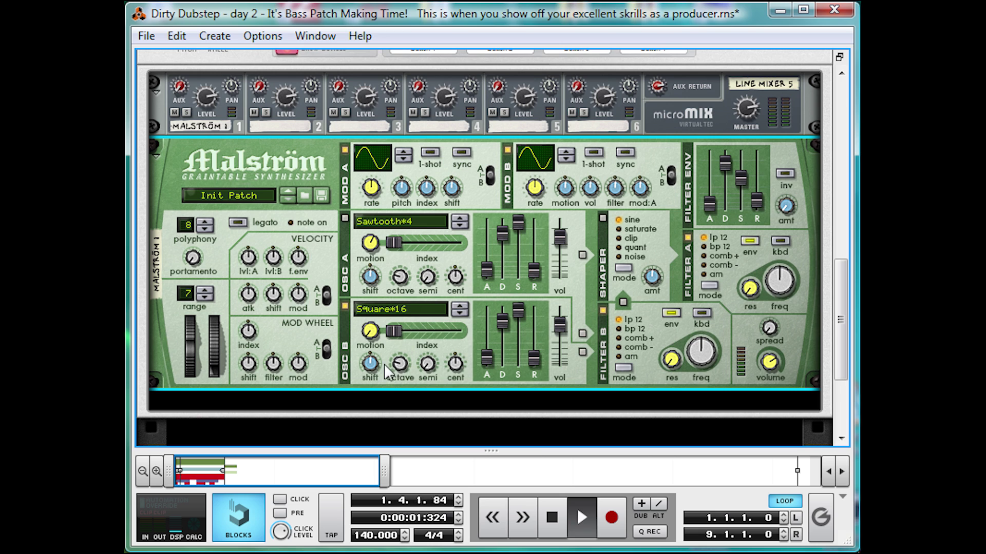
{"action": "left_click_drag", "start_coordinate": [374, 361], "coordinate": [376, 364]}
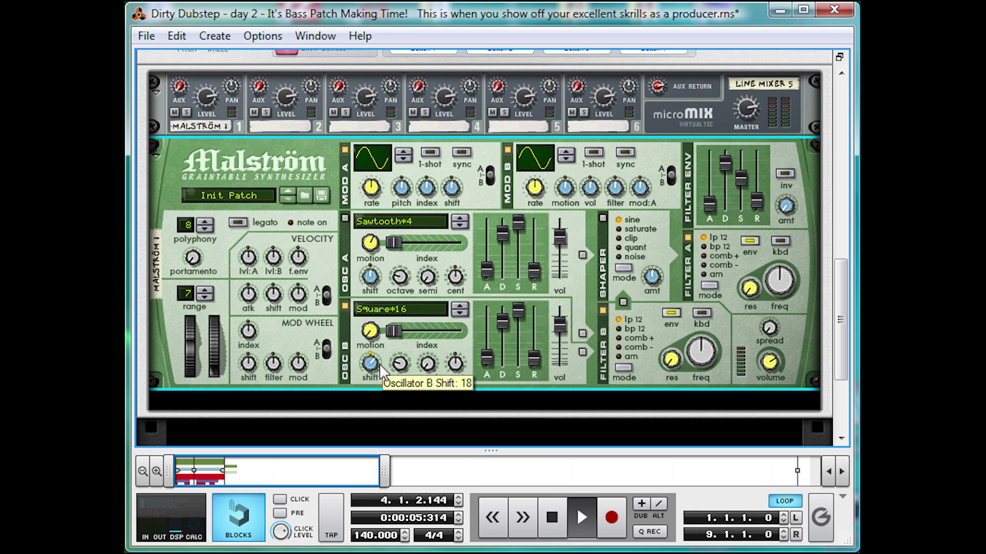
{"action": "key", "text": "space"}
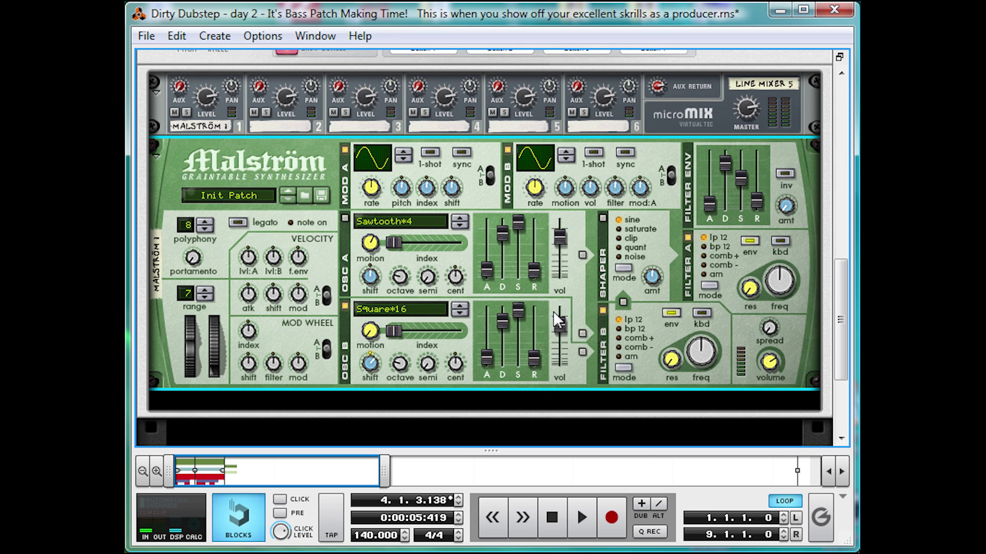
{"action": "left_click", "coordinate": [396, 366]}
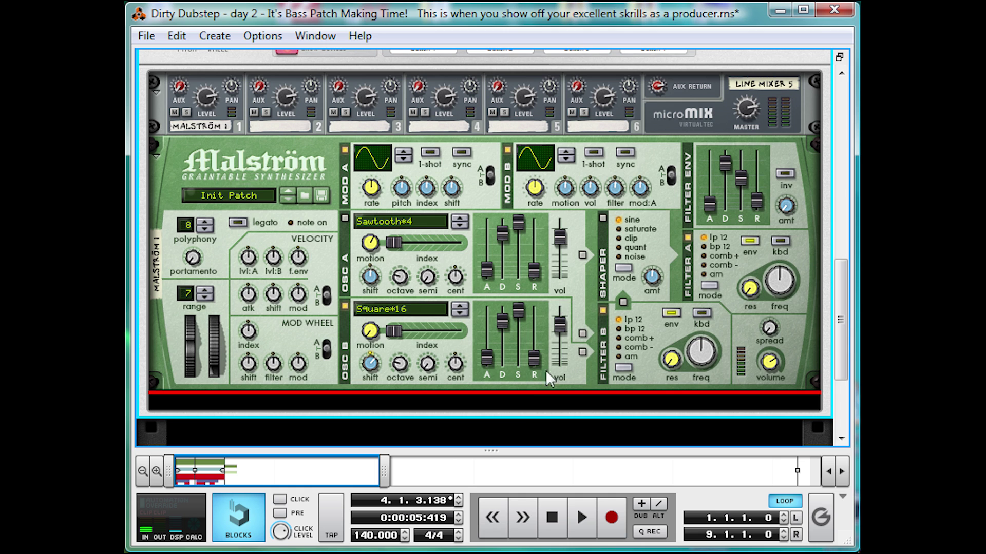
{"action": "left_click_drag", "start_coordinate": [487, 451], "coordinate": [435, 451]}
{"action": "left_click", "coordinate": [459, 360]}
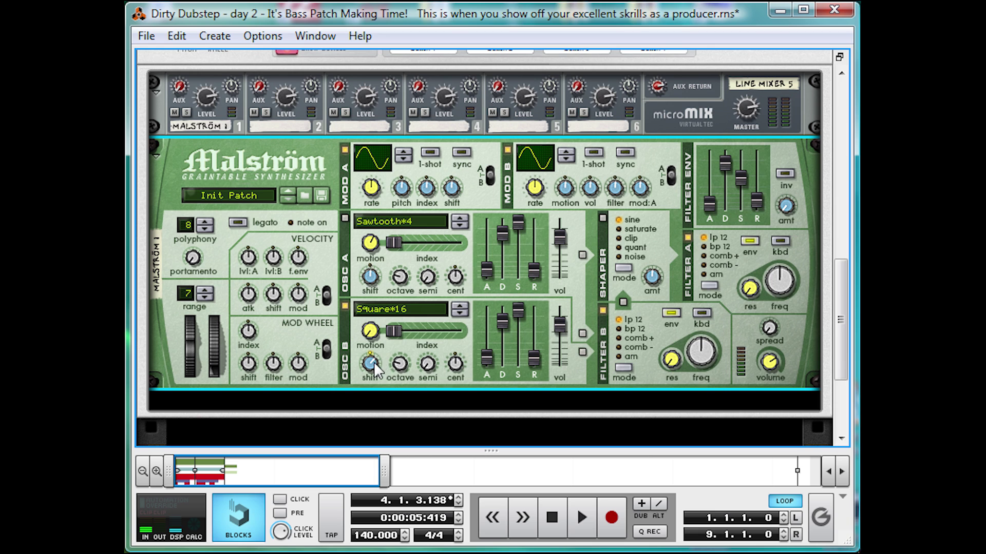
{"action": "mouse_move", "coordinate": [370, 365]}
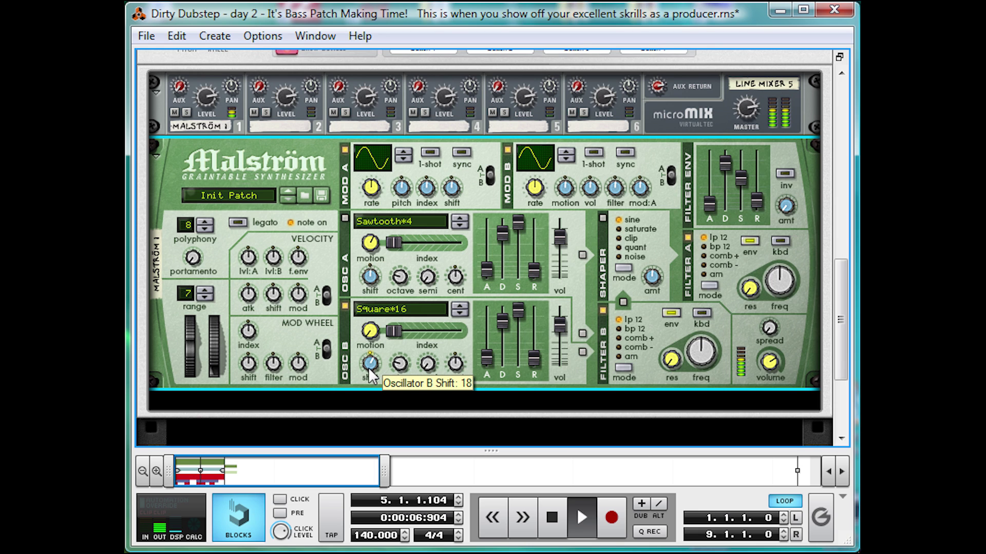
{"action": "key", "text": "space"}
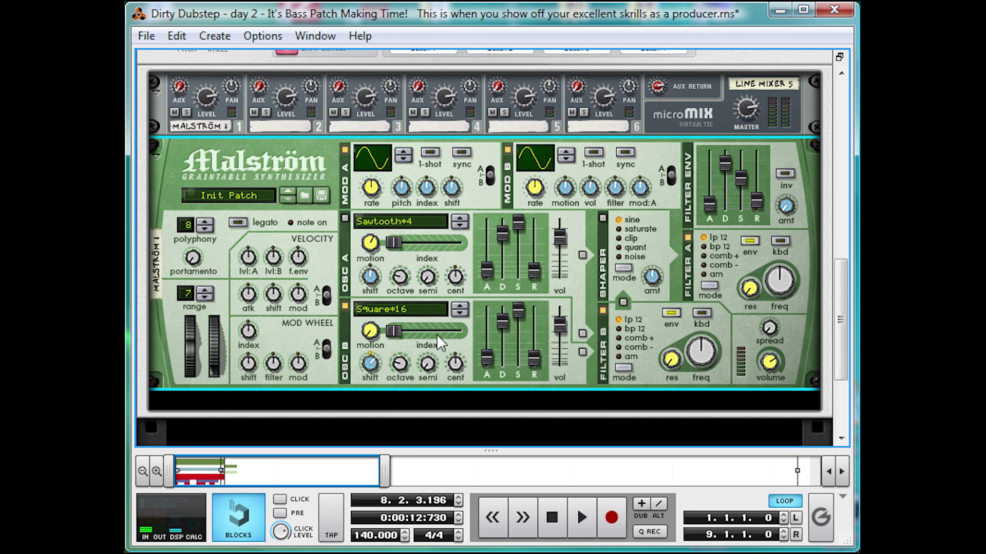
Route oscillator B into Filter B in AM mode with resonance near 51, auditioning the result
{"action": "left_click", "coordinate": [582, 353]}
{"action": "left_click", "coordinate": [624, 357]}
{"action": "left_click_drag", "start_coordinate": [685, 365], "coordinate": [672, 317]}
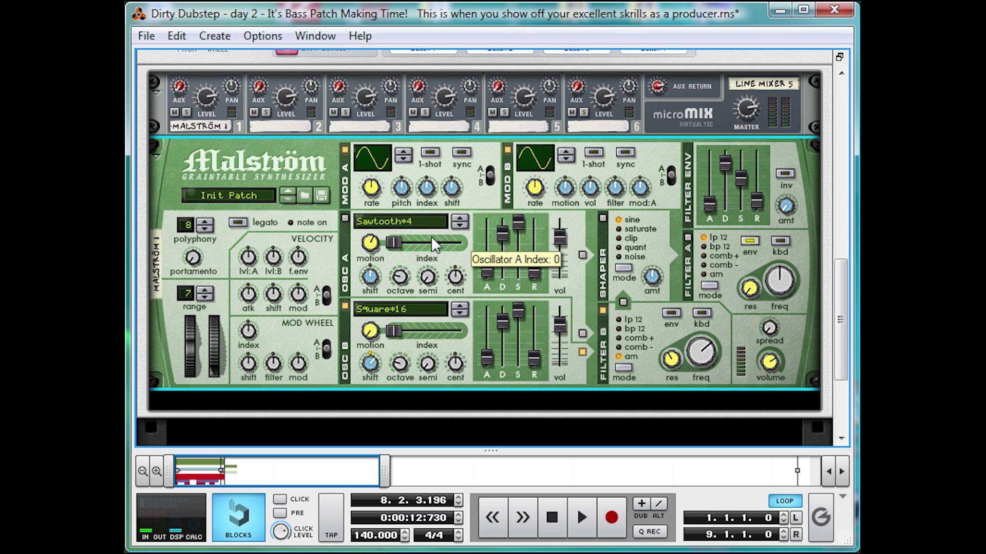
{"action": "key", "text": "space"}
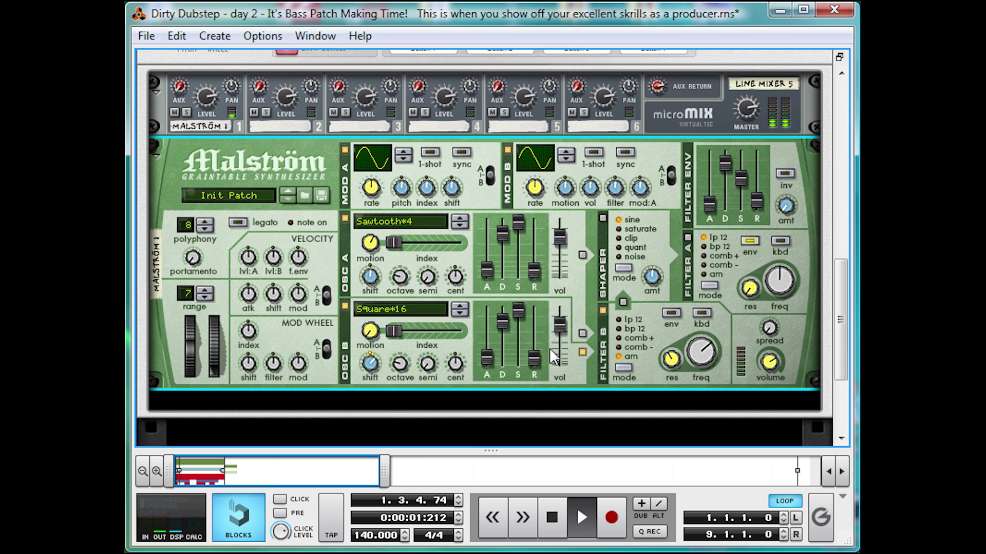
{"action": "key", "text": "space"}
{"action": "key", "text": "space"}
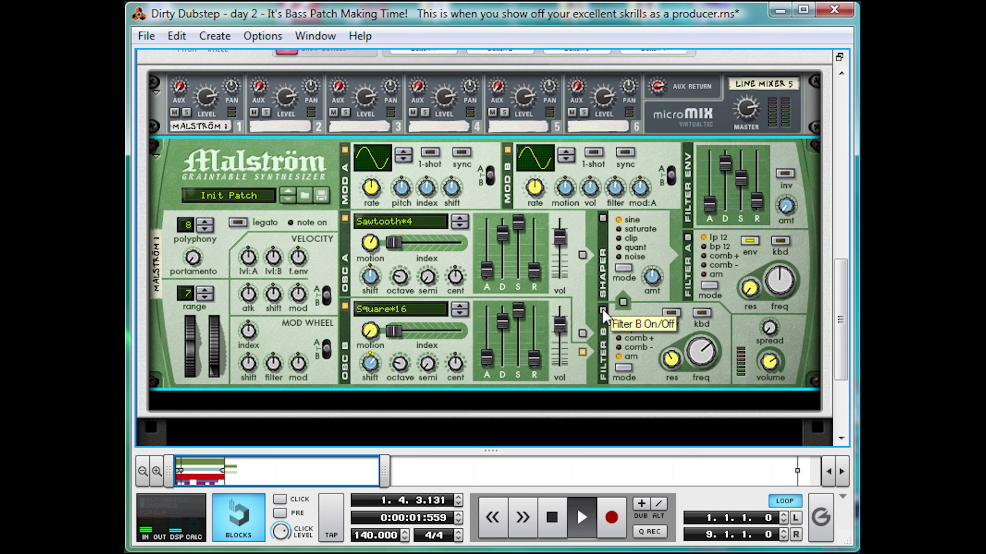
{"action": "key", "text": "space"}
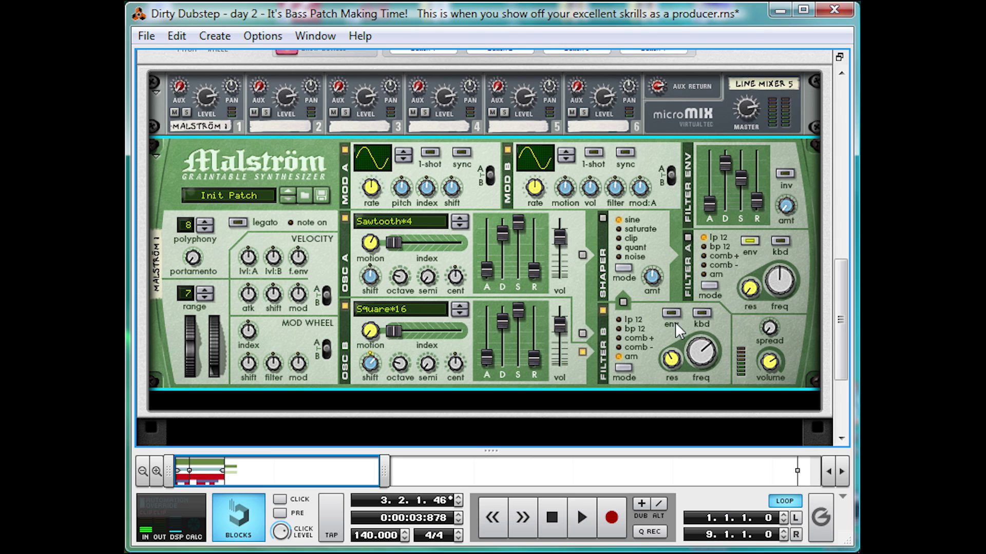
Add a Spider Audio Merger & Splitter and cable the Malström's output into it
{"action": "scroll", "coordinate": [528, 334], "scroll_direction": "down", "scroll_amount": 3}
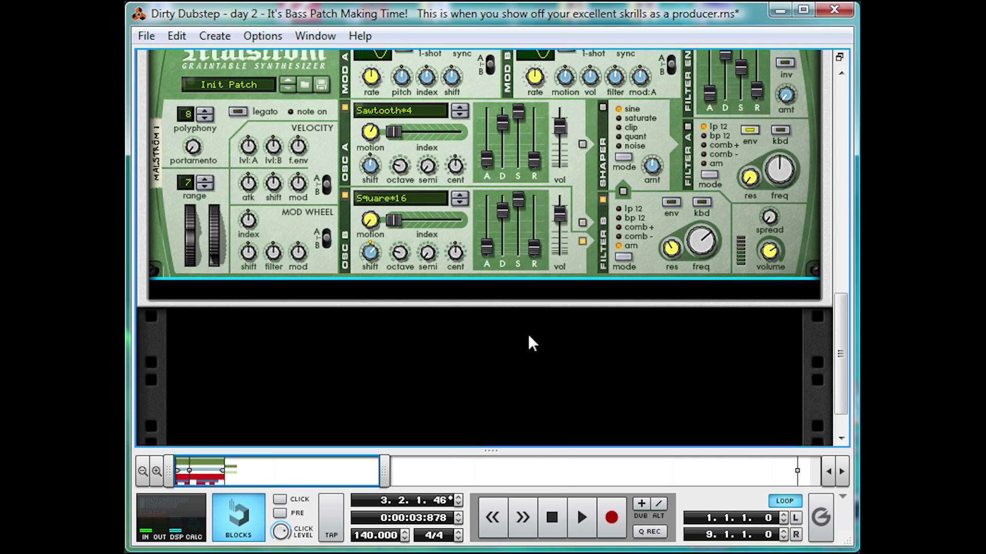
{"action": "right_click", "coordinate": [529, 337]}
{"action": "mouse_move", "coordinate": [586, 448]}
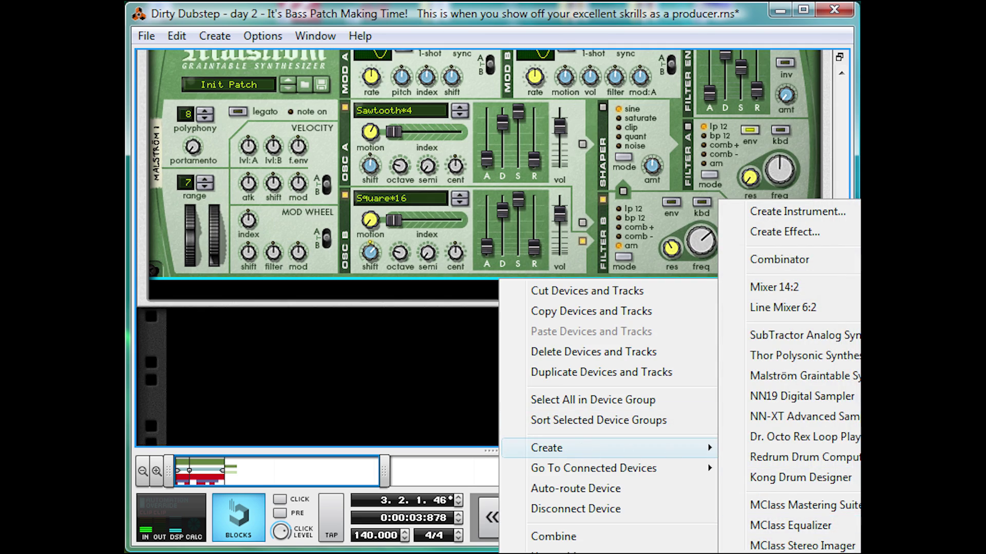
{"action": "left_click", "coordinate": [801, 552]}
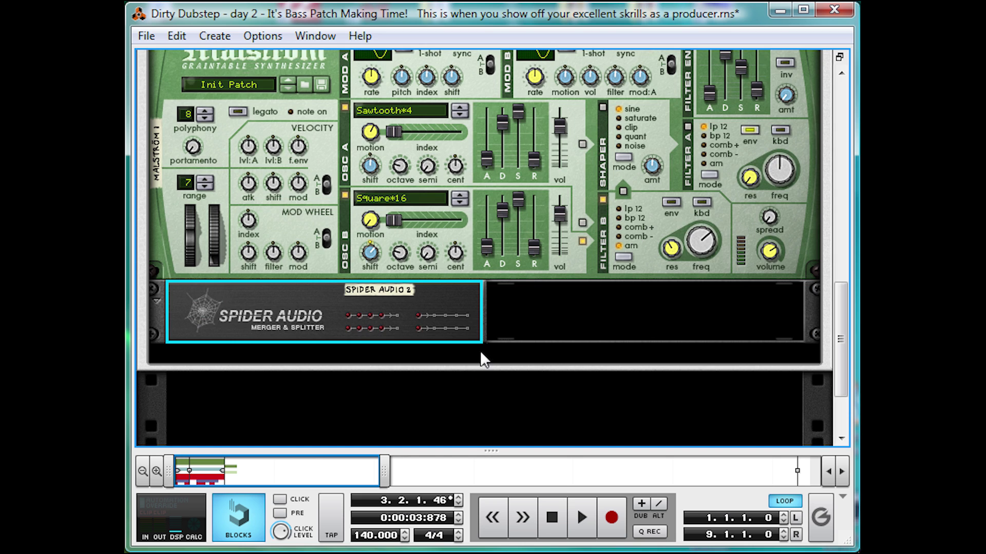
{"action": "key", "text": "Tab"}
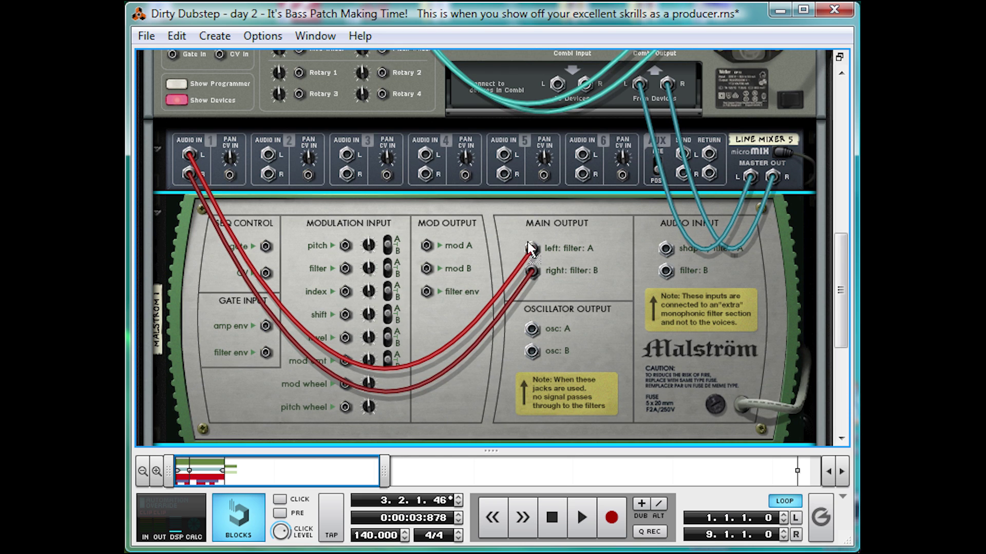
{"action": "scroll", "coordinate": [529, 231], "scroll_direction": "down", "scroll_amount": 3}
{"action": "left_click_drag", "start_coordinate": [532, 137], "coordinate": [354, 363]}
{"action": "scroll", "coordinate": [368, 358], "scroll_direction": "up", "scroll_amount": 2}
{"action": "left_click_drag", "start_coordinate": [381, 419], "coordinate": [189, 100]}
{"action": "scroll", "coordinate": [190, 103], "scroll_direction": "down", "scroll_amount": 2}
Add an MClass Stereo Imager below the splitter and feed a split output into it
{"action": "right_click", "coordinate": [515, 402]}
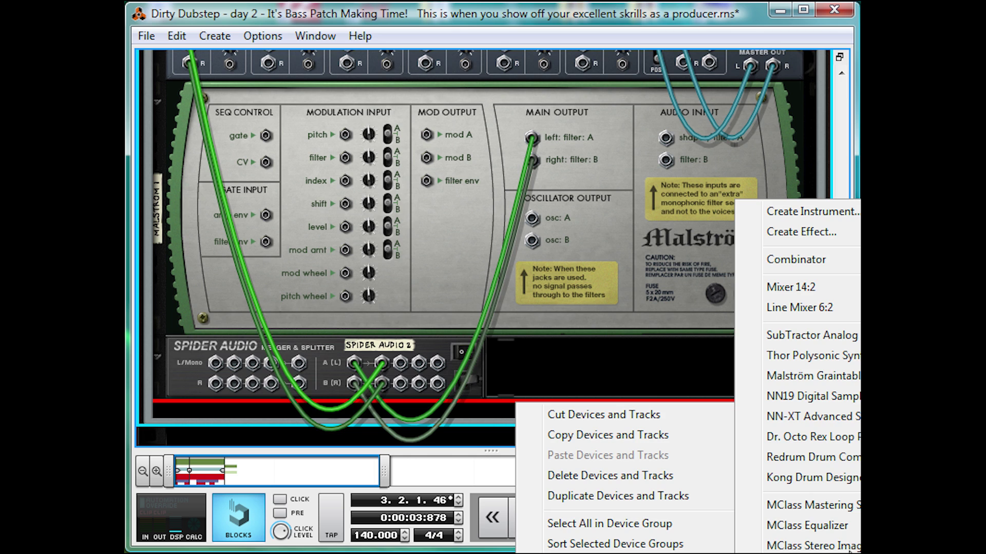
{"action": "left_click", "coordinate": [806, 545]}
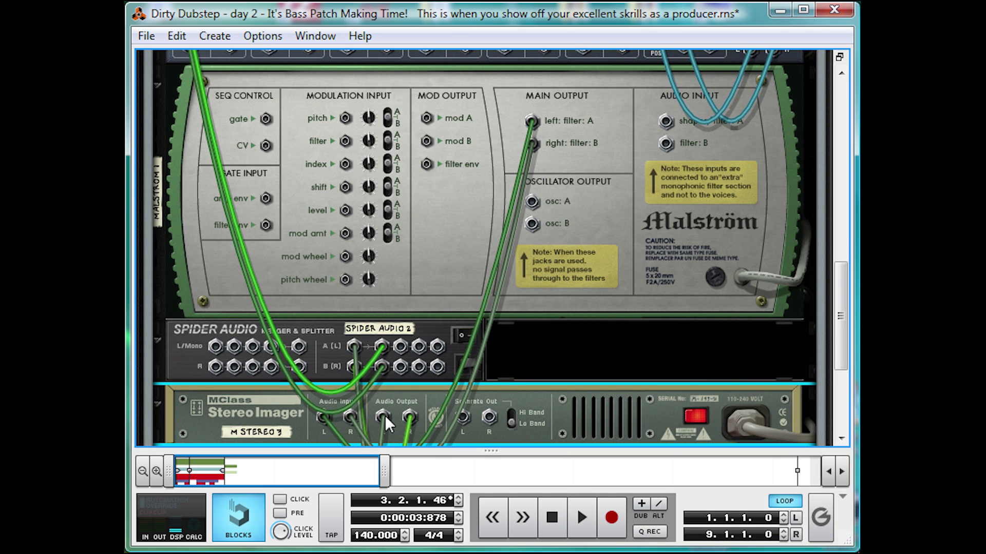
{"action": "mouse_move", "coordinate": [384, 415]}
{"action": "left_mouse_down"}
{"action": "mouse_move", "coordinate": [389, 396]}
{"action": "mouse_move", "coordinate": [323, 415]}
{"action": "mouse_move", "coordinate": [380, 406]}
{"action": "left_mouse_up"}
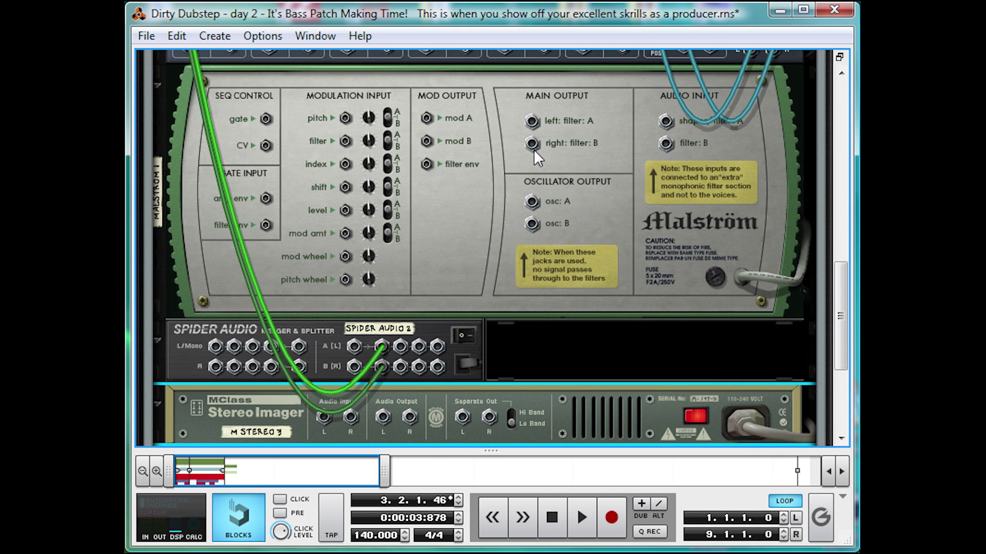
{"action": "left_click_drag", "start_coordinate": [533, 121], "coordinate": [324, 414]}
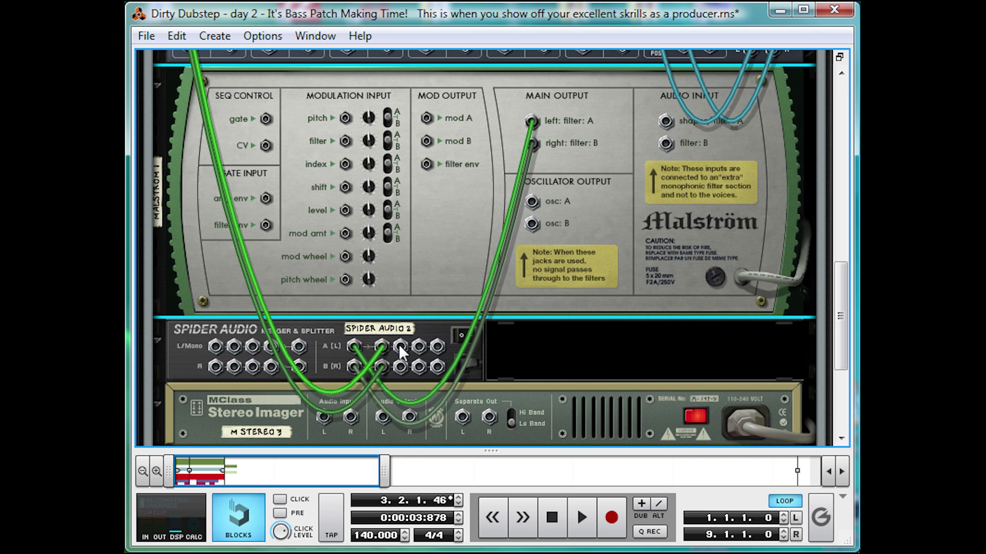
{"action": "left_click_drag", "start_coordinate": [400, 352], "coordinate": [324, 416]}
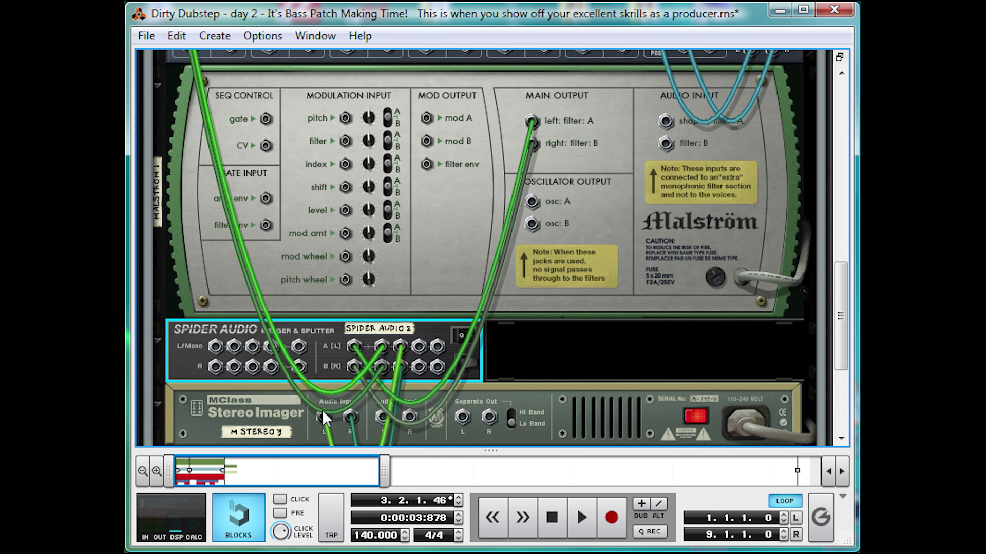
Set the first imager to Solo Lo Band with a lower X-Over and cable it to mixer channel 2
{"action": "key", "text": "Tab"}
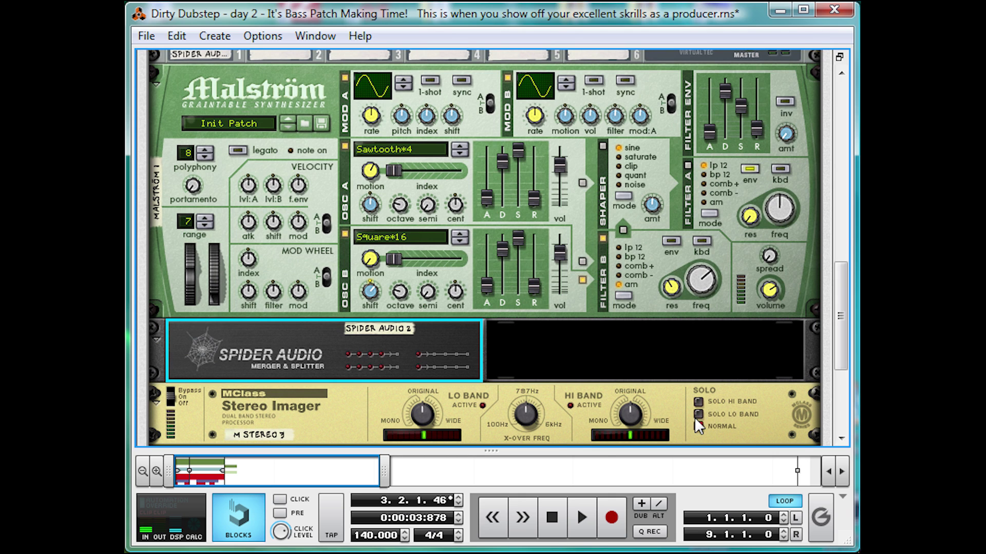
{"action": "left_click", "coordinate": [697, 414]}
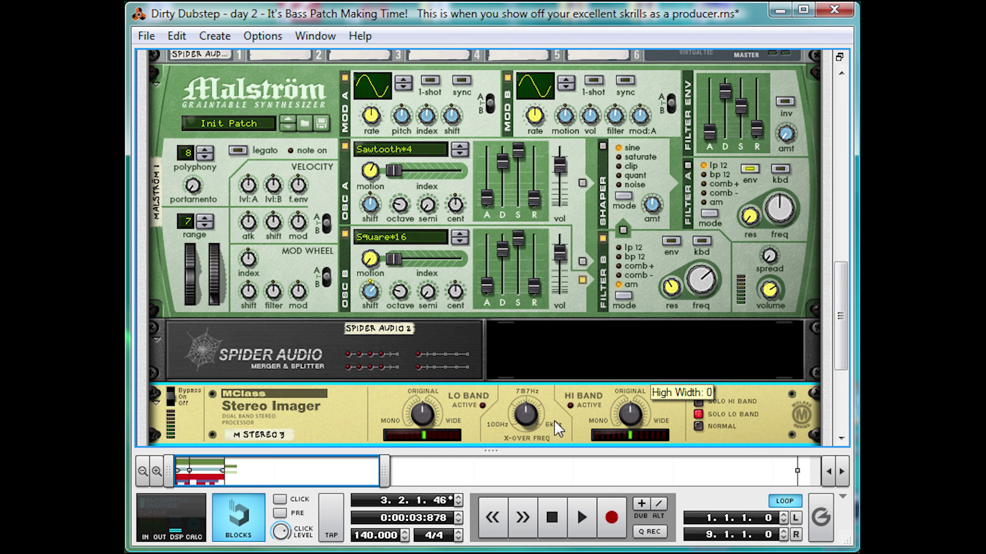
{"action": "left_click_drag", "start_coordinate": [548, 420], "coordinate": [534, 434]}
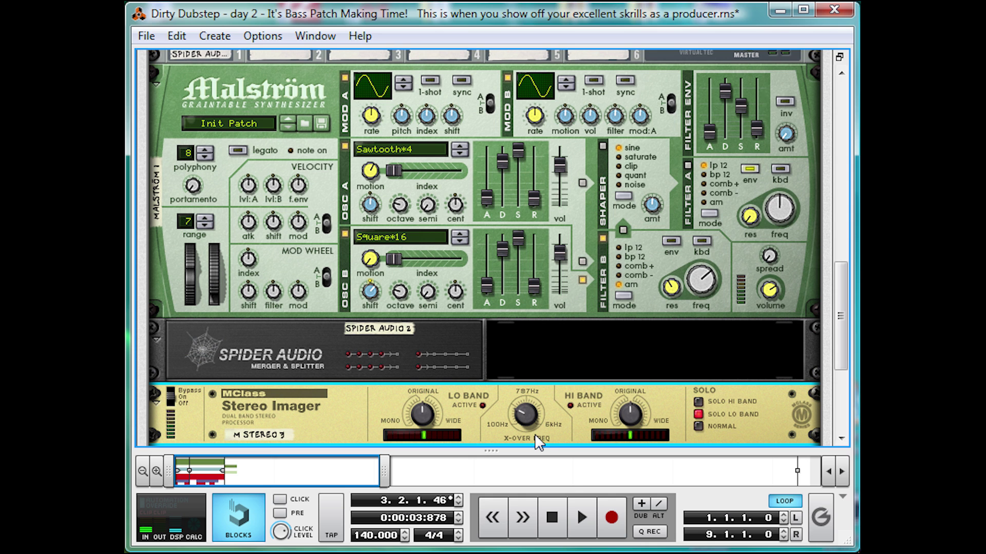
{"action": "key", "text": "Tab"}
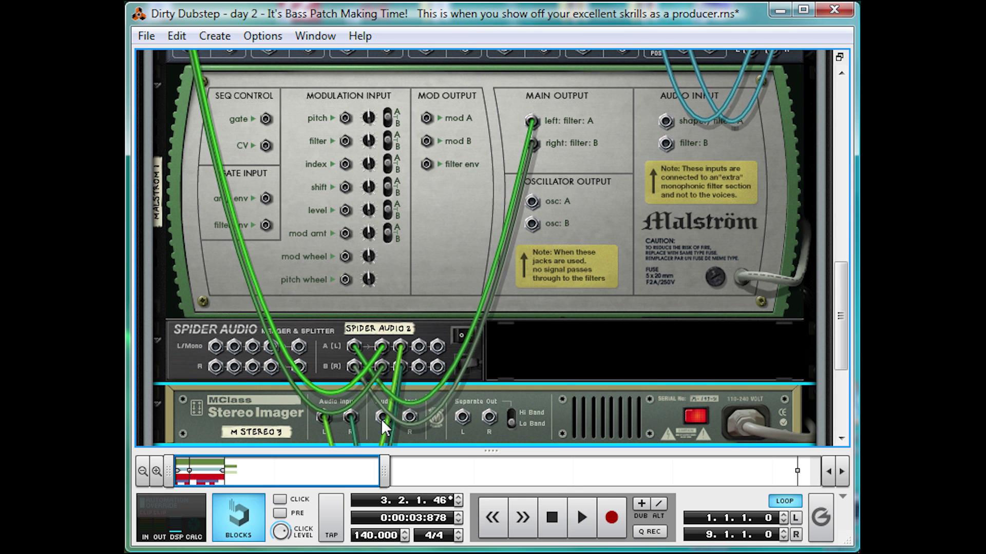
{"action": "left_click_drag", "start_coordinate": [382, 417], "coordinate": [266, 122]}
Add a second MClass Stereo Imager below the first
{"action": "scroll", "coordinate": [385, 257], "scroll_direction": "down", "scroll_amount": 3}
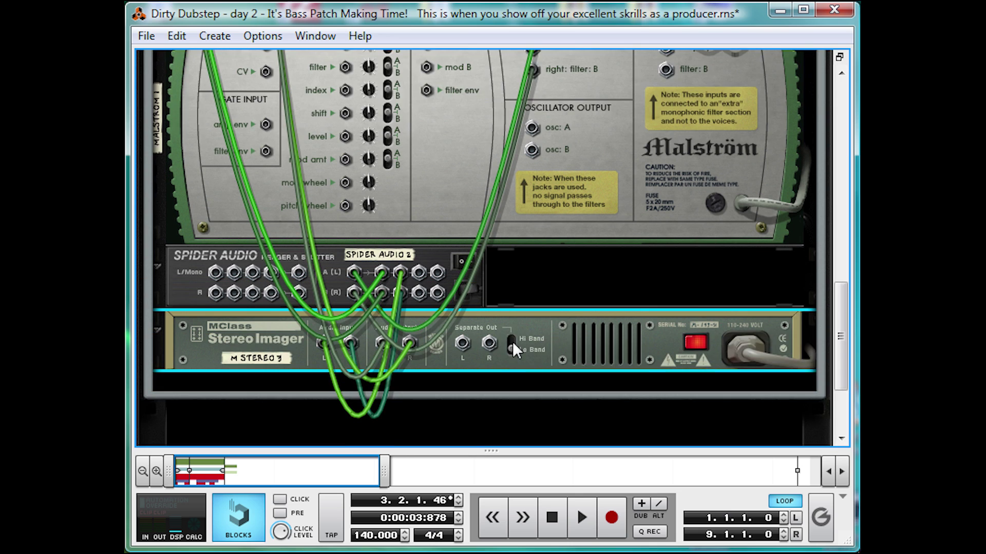
{"action": "right_click", "coordinate": [522, 379]}
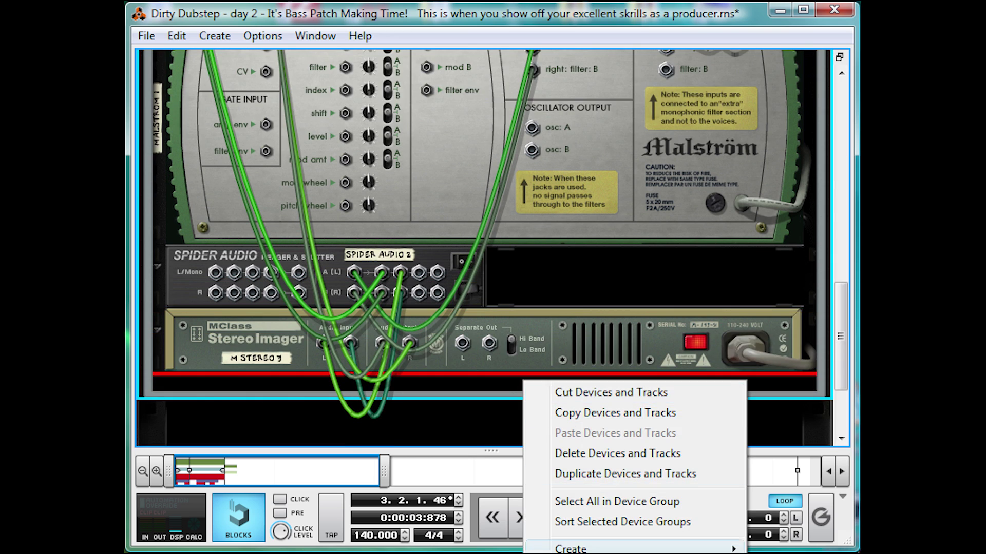
{"action": "mouse_move", "coordinate": [616, 548]}
{"action": "left_click", "coordinate": [822, 546]}
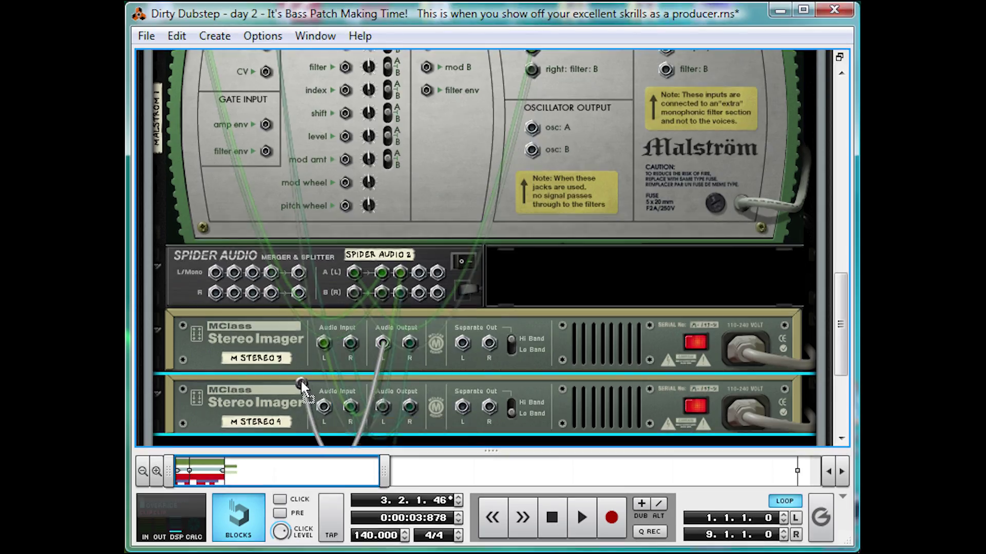
{"action": "scroll", "coordinate": [359, 257], "scroll_direction": "up", "scroll_amount": 5}
{"action": "scroll", "coordinate": [455, 362], "scroll_direction": "down", "scroll_amount": 7}
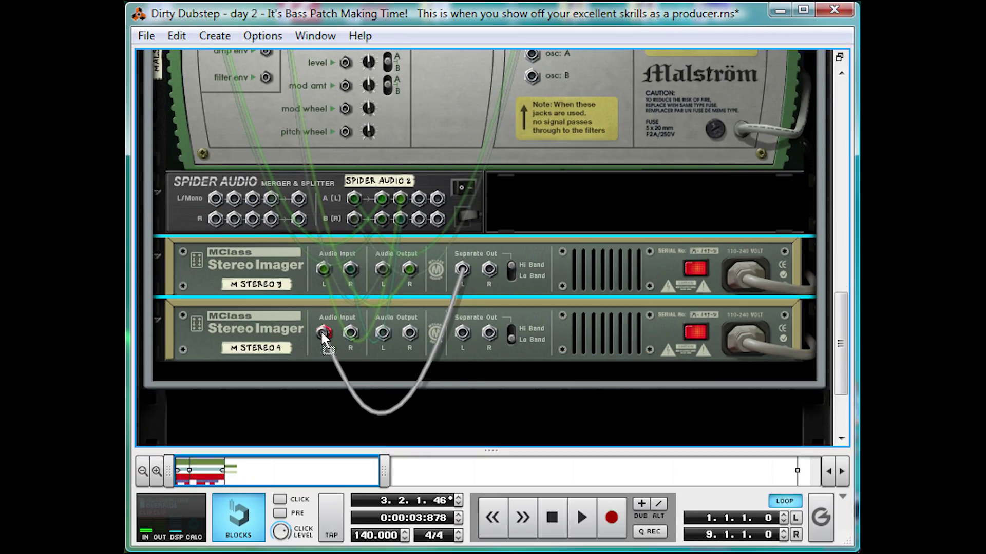
Set the second imager to solo the high band and route its output to the mixer
{"action": "key", "text": "Tab"}
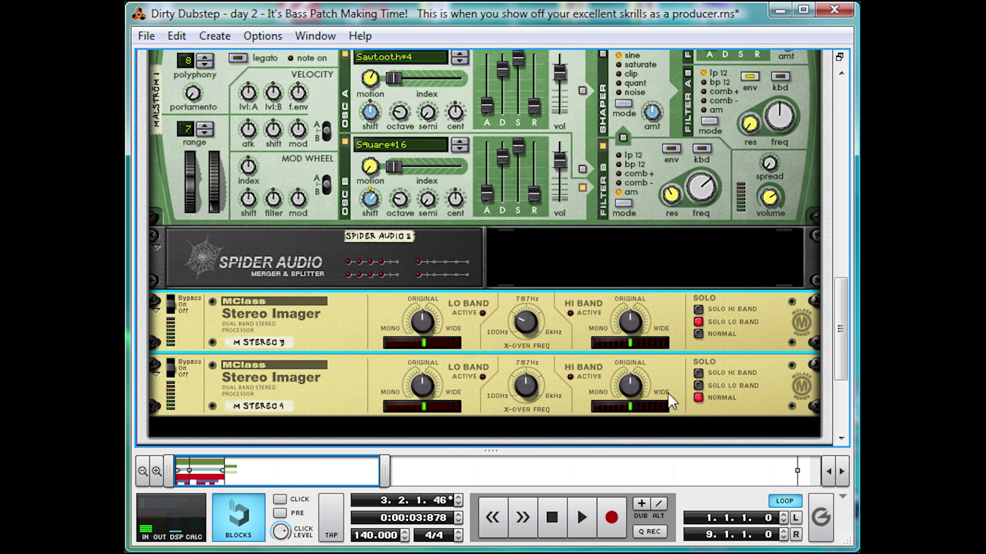
{"action": "left_click", "coordinate": [697, 385]}
{"action": "key", "text": "Tab"}
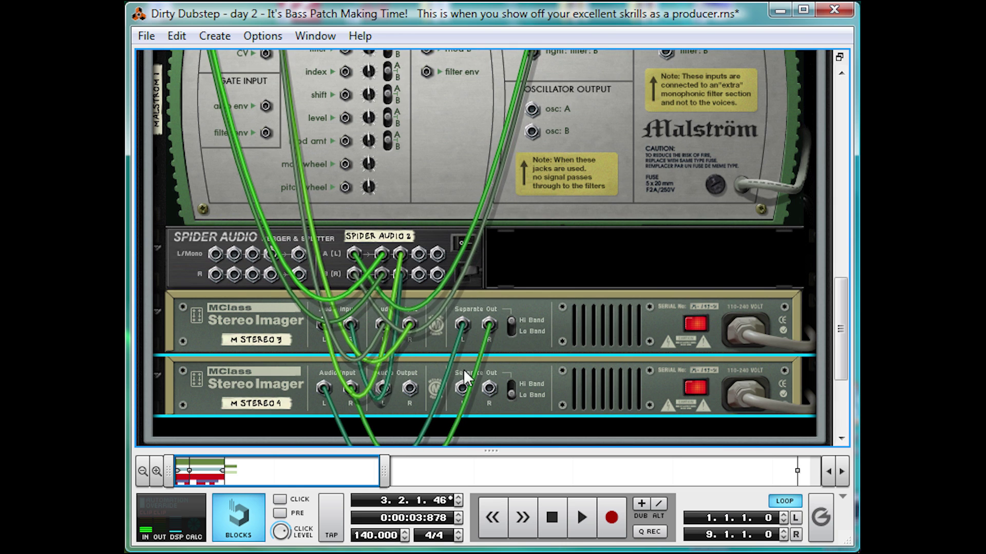
{"action": "left_click_drag", "start_coordinate": [382, 389], "coordinate": [403, 51]}
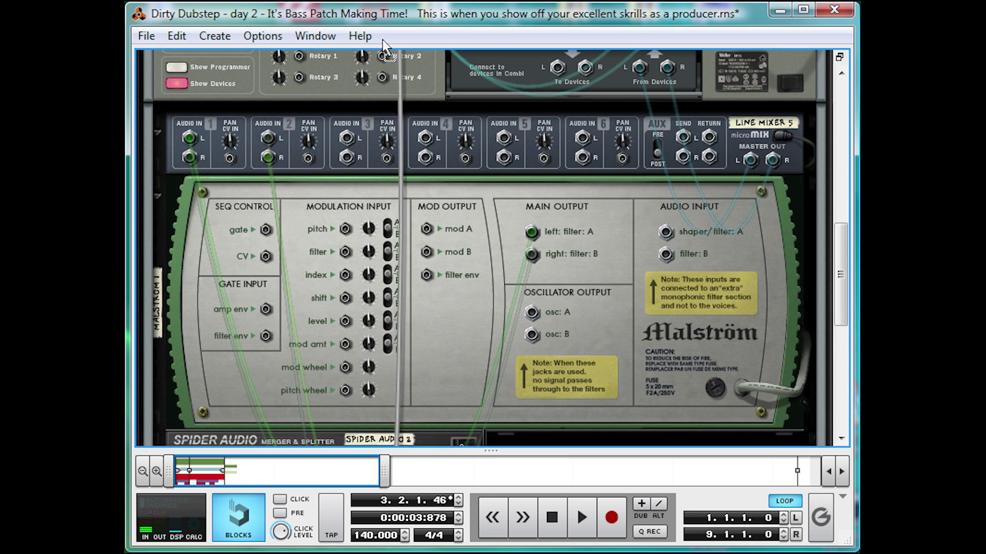
{"action": "scroll", "coordinate": [347, 158], "scroll_direction": "down", "scroll_amount": 5}
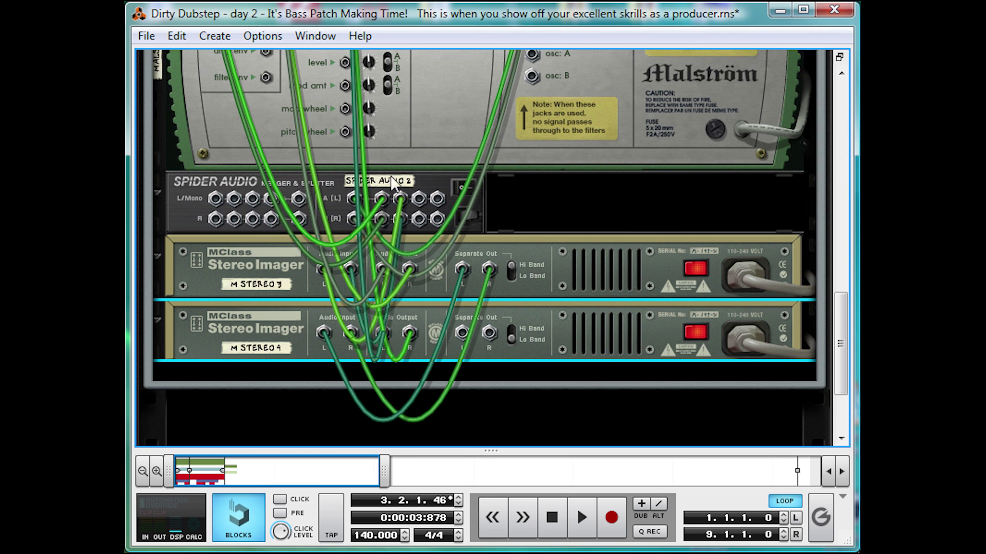
{"action": "left_click", "coordinate": [510, 342]}
{"action": "left_click_drag", "start_coordinate": [462, 333], "coordinate": [429, 180]}
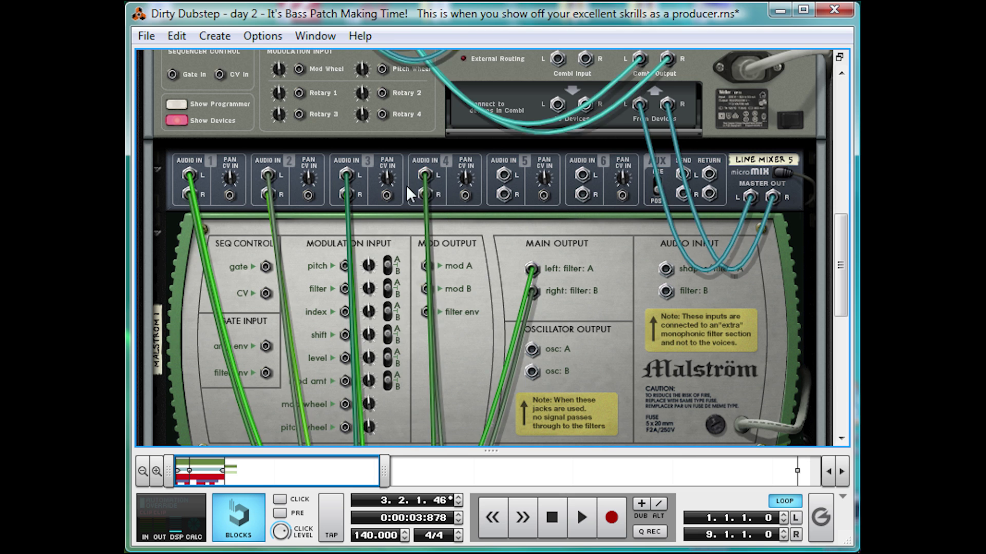
Mute mixer channel 1 and audition the bass
{"action": "key", "text": "Tab"}
{"action": "left_click", "coordinate": [175, 189]}
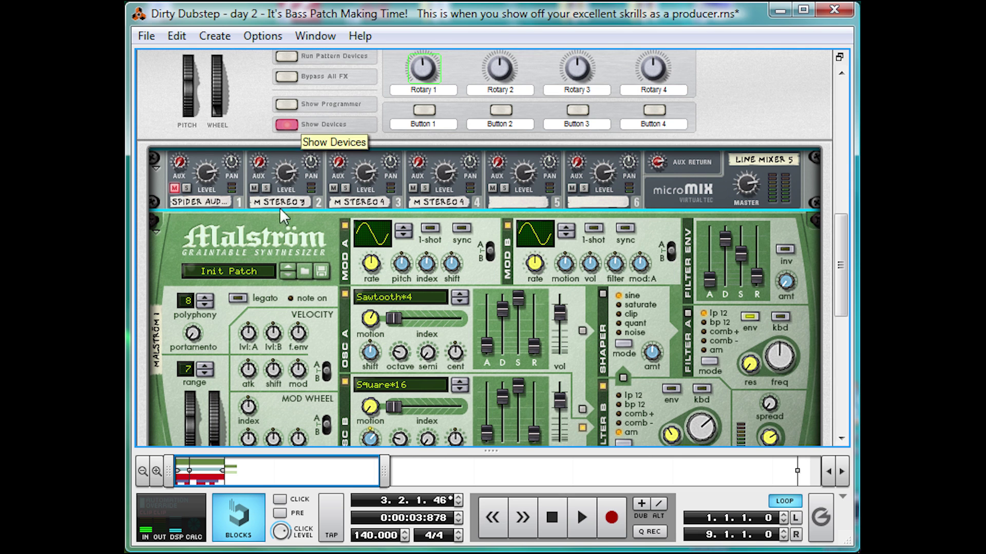
{"action": "key", "text": "space"}
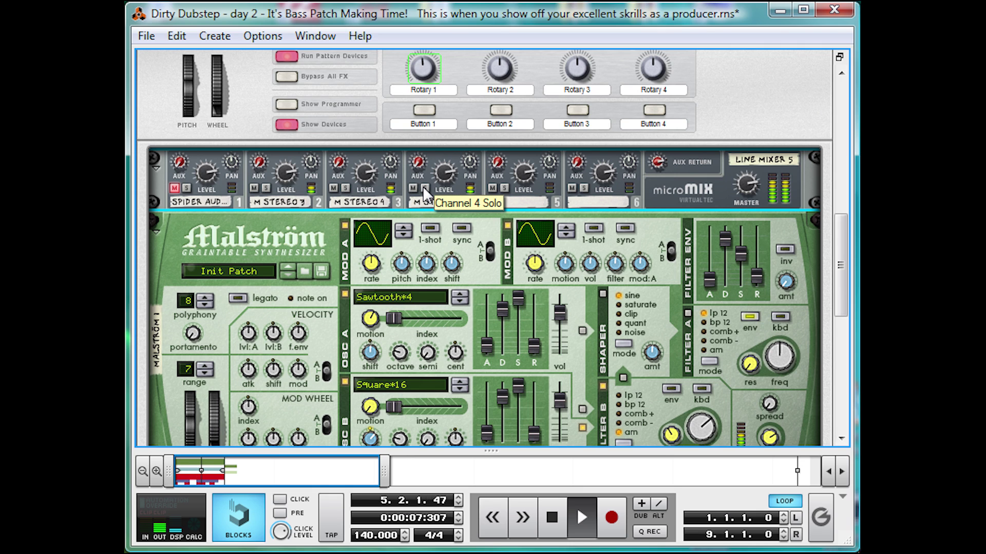
{"action": "key", "text": "space"}
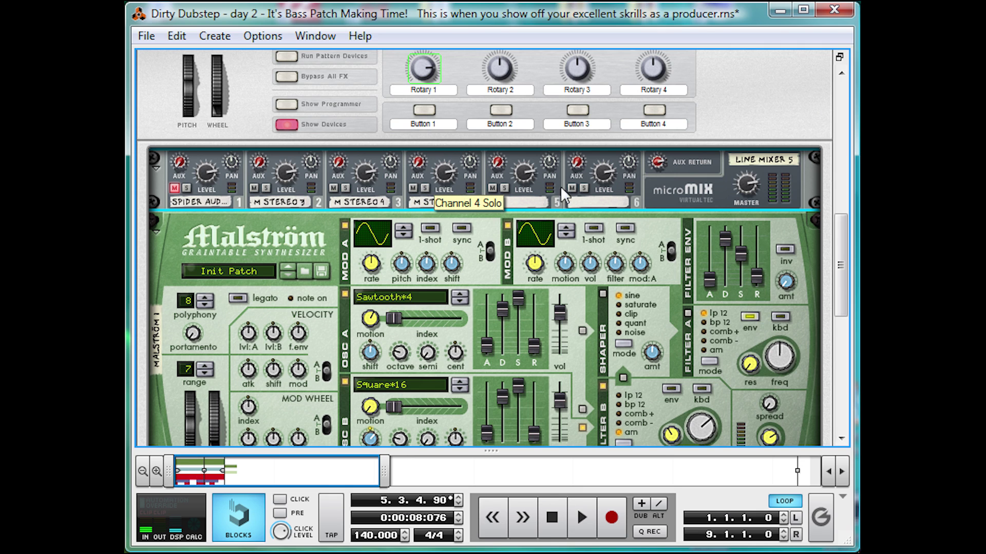
{"action": "left_click", "coordinate": [544, 229]}
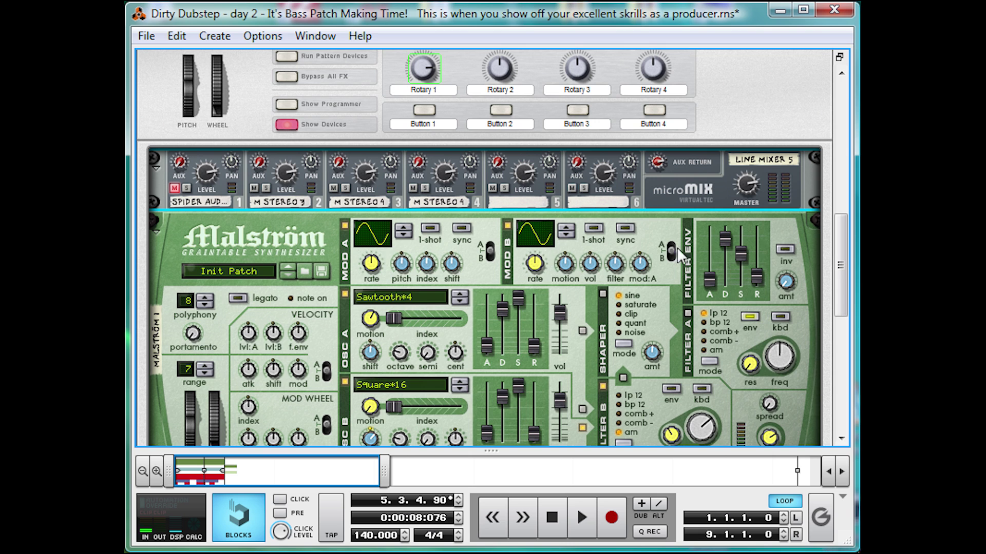
Turn up the first Scream 4's damage amount and start playback to hear it
{"action": "scroll", "coordinate": [668, 241], "scroll_direction": "down", "scroll_amount": 6}
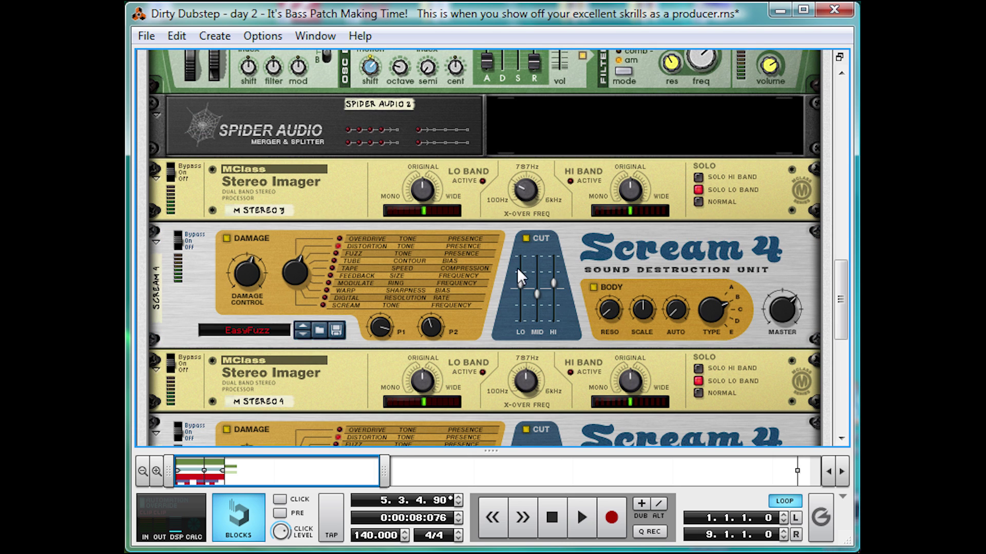
{"action": "scroll", "coordinate": [539, 296], "scroll_direction": "down", "scroll_amount": 2}
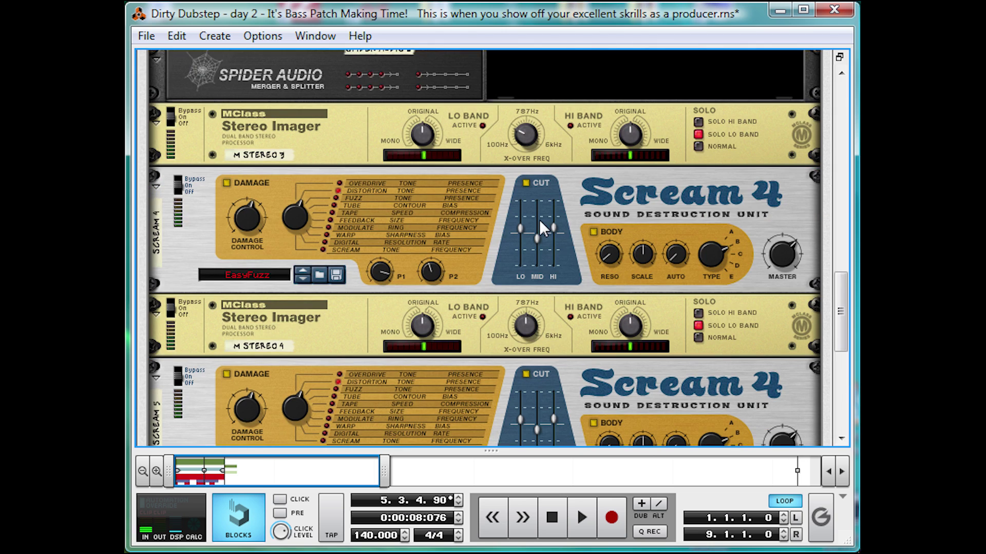
{"action": "scroll", "coordinate": [446, 176], "scroll_direction": "up", "scroll_amount": 10}
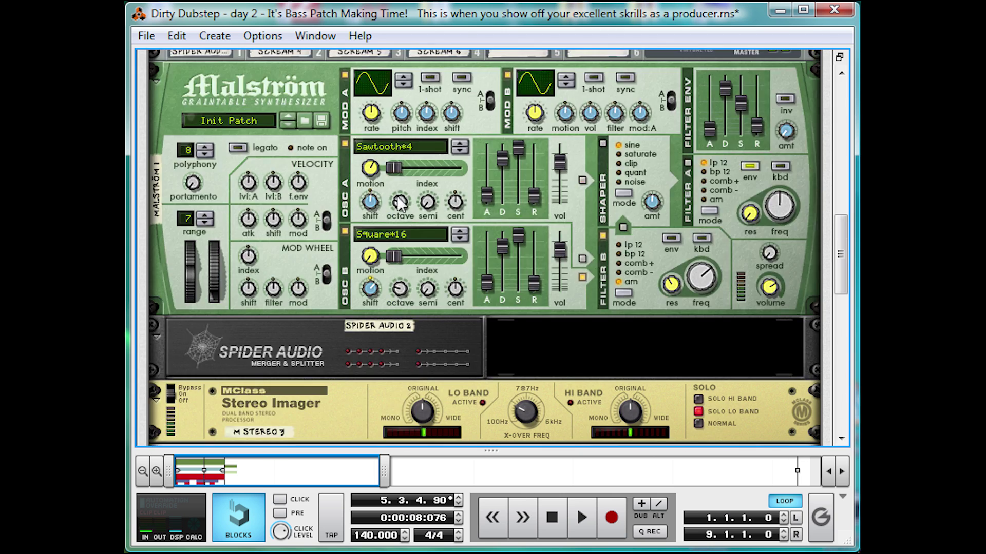
{"action": "scroll", "coordinate": [267, 257], "scroll_direction": "down", "scroll_amount": 7}
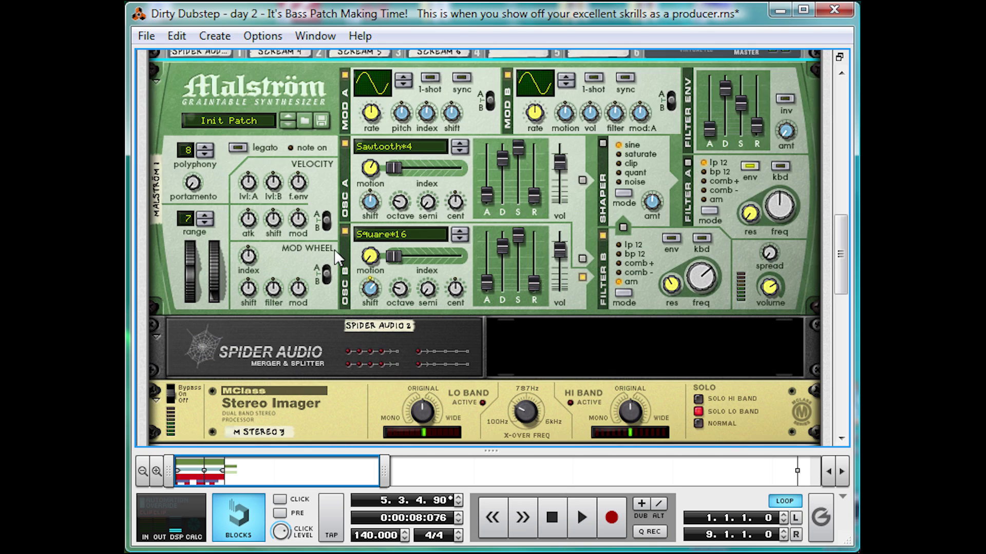
{"action": "left_click_drag", "start_coordinate": [245, 273], "coordinate": [252, 247]}
{"action": "key", "text": "space"}
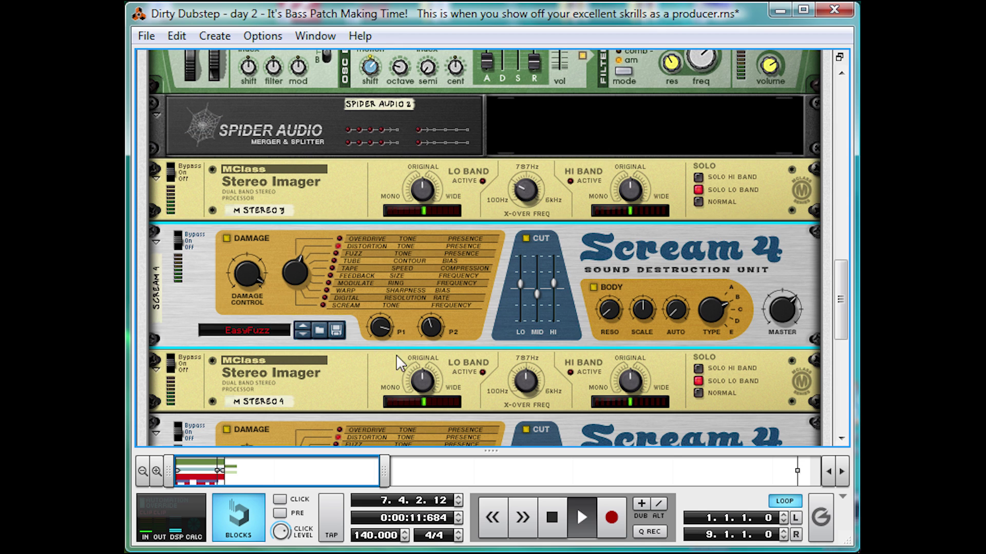
Raise the first Scream 4's P2 to 119, switch its EQ cut off and set body type D
{"action": "mouse_move", "coordinate": [419, 331]}
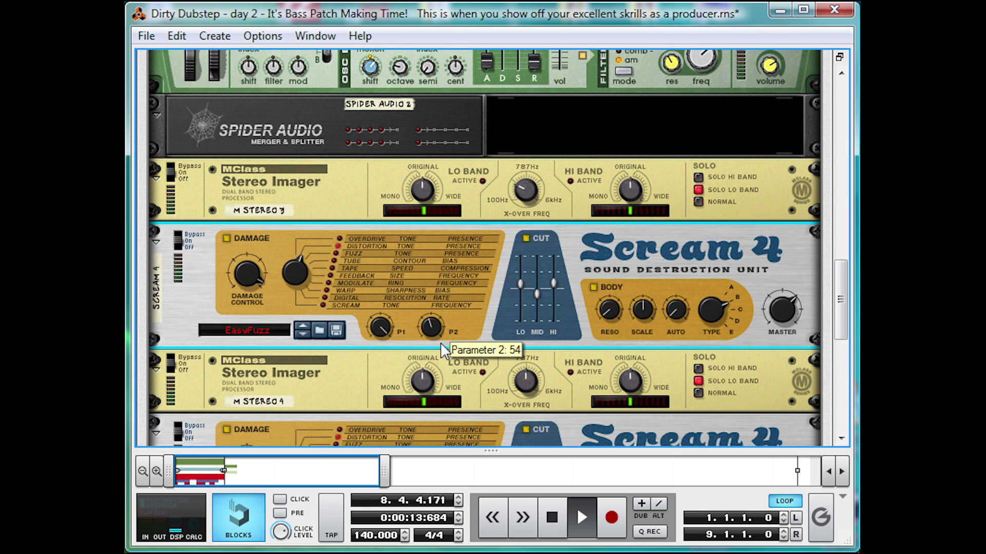
{"action": "left_click_drag", "start_coordinate": [437, 332], "coordinate": [451, 301]}
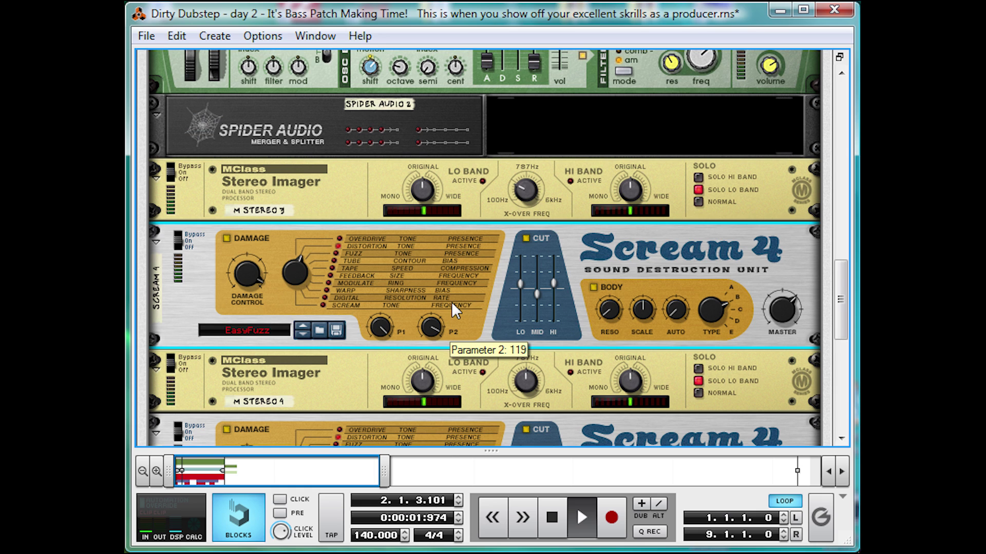
{"action": "left_click", "coordinate": [526, 237]}
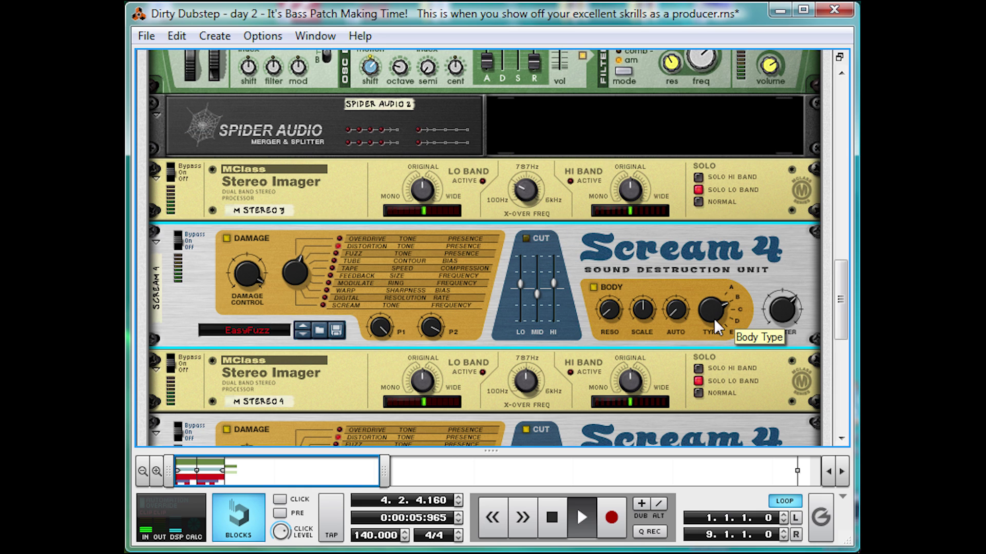
{"action": "left_click_drag", "start_coordinate": [715, 318], "coordinate": [737, 282]}
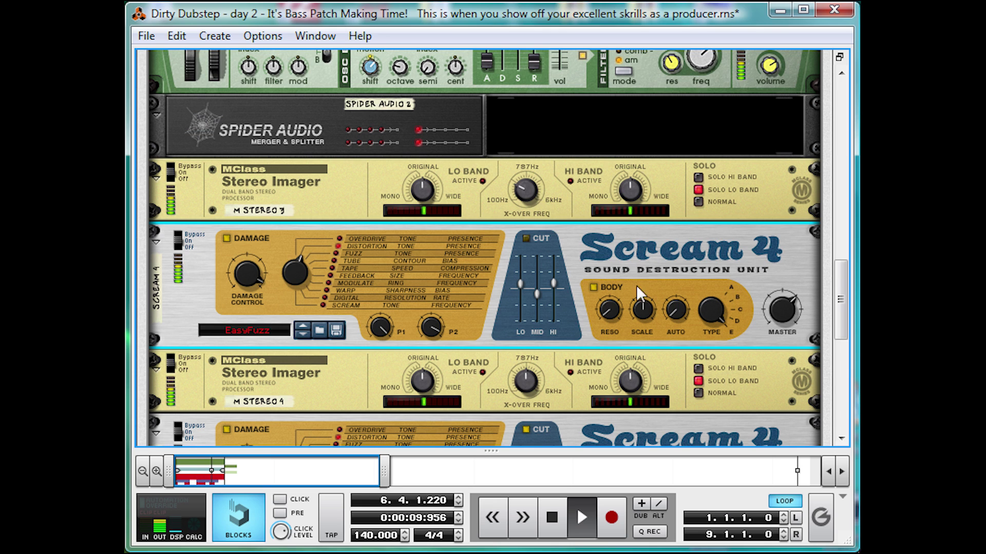
{"action": "key", "text": "space"}
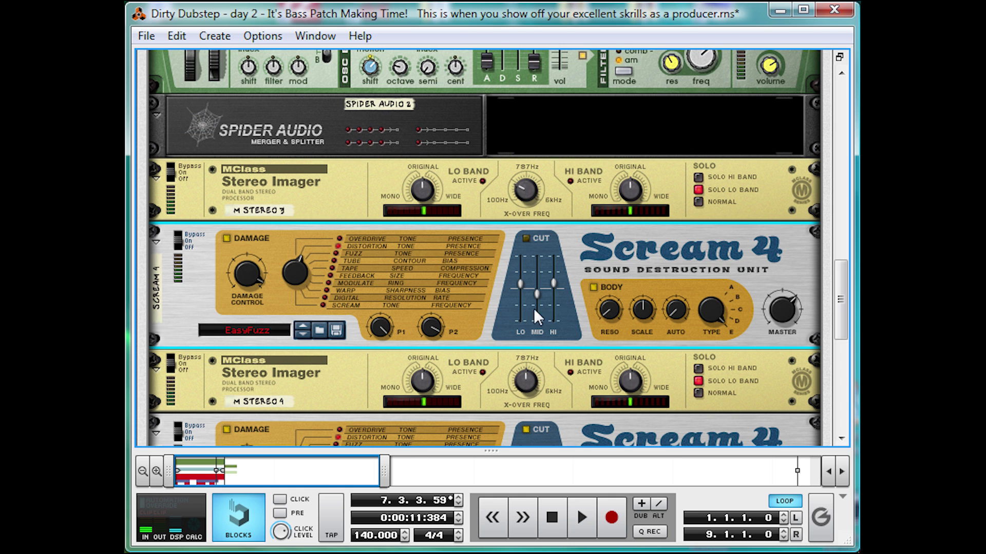
Set Scream 5's damage to 120, P1 to 127 and P2 to 30 while playing
{"action": "scroll", "coordinate": [642, 283], "scroll_direction": "up", "scroll_amount": 6}
{"action": "scroll", "coordinate": [298, 334], "scroll_direction": "down", "scroll_amount": 12}
{"action": "key", "text": "space"}
{"action": "mouse_move", "coordinate": [258, 299]}
{"action": "left_mouse_down"}
{"action": "mouse_move", "coordinate": [260, 273]}
{"action": "mouse_move", "coordinate": [255, 280]}
{"action": "left_mouse_up"}
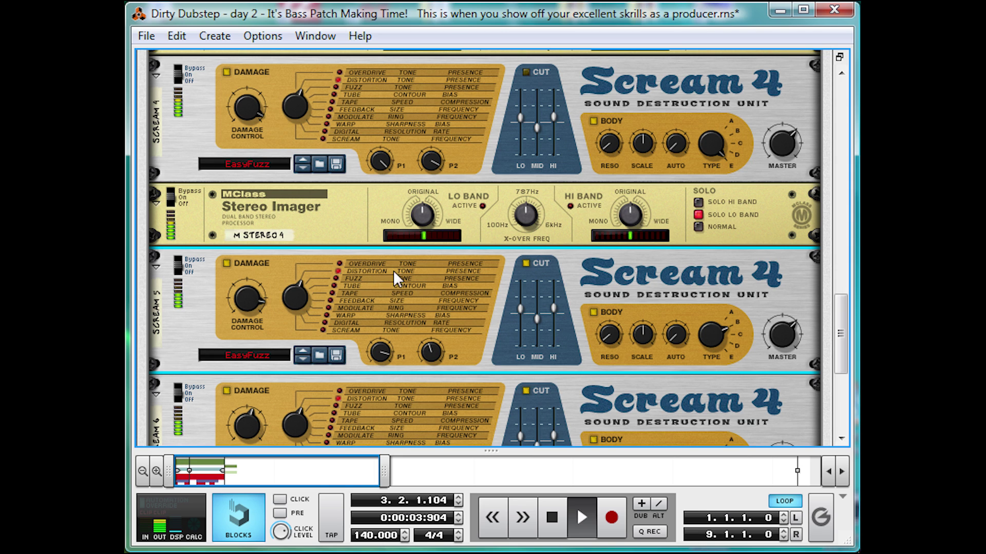
{"action": "left_click_drag", "start_coordinate": [390, 354], "coordinate": [417, 322]}
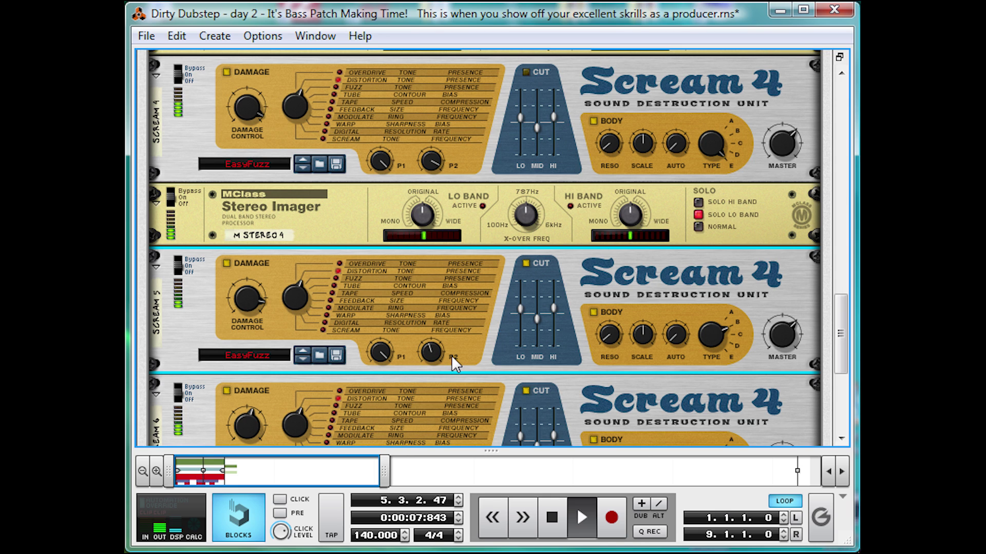
{"action": "left_click_drag", "start_coordinate": [455, 352], "coordinate": [428, 381]}
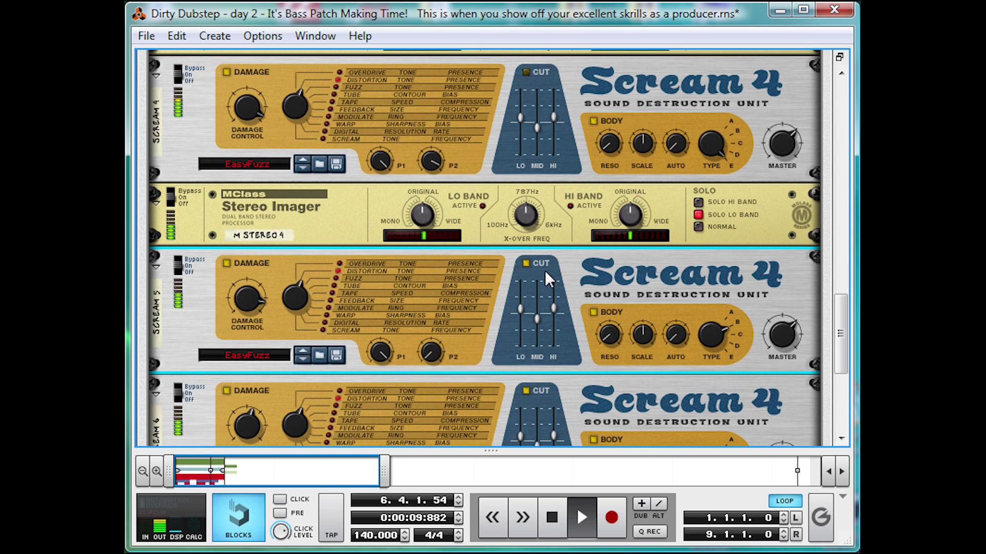
Boost Scream 5's mids, cut its lows and switch its body section off
{"action": "left_click_drag", "start_coordinate": [532, 319], "coordinate": [551, 354]}
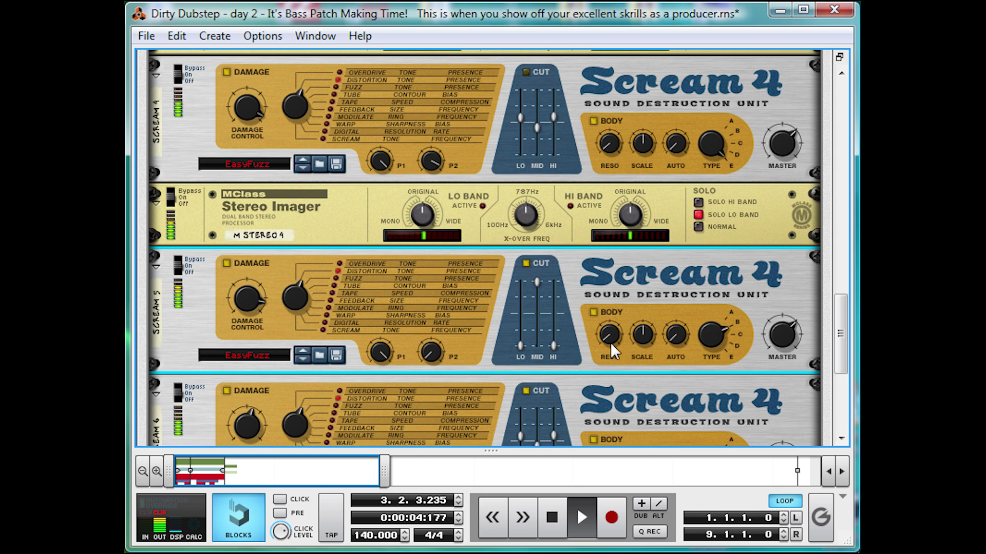
{"action": "key", "text": "space"}
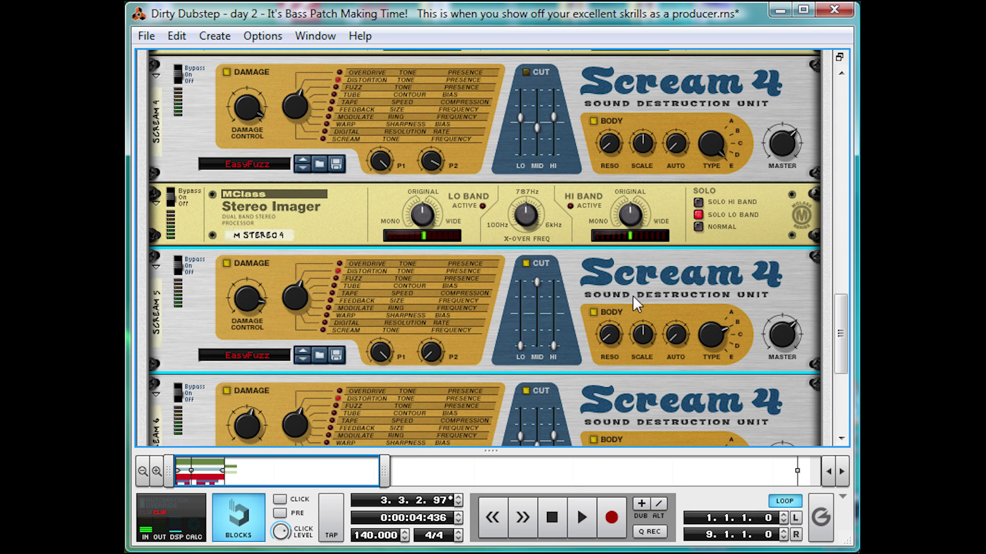
{"action": "key", "text": "space"}
{"action": "left_click", "coordinate": [594, 311]}
{"action": "key", "text": "space"}
Raise the Malström's oscillator B index to about 30 during playback
{"action": "scroll", "coordinate": [469, 266], "scroll_direction": "up", "scroll_amount": 5}
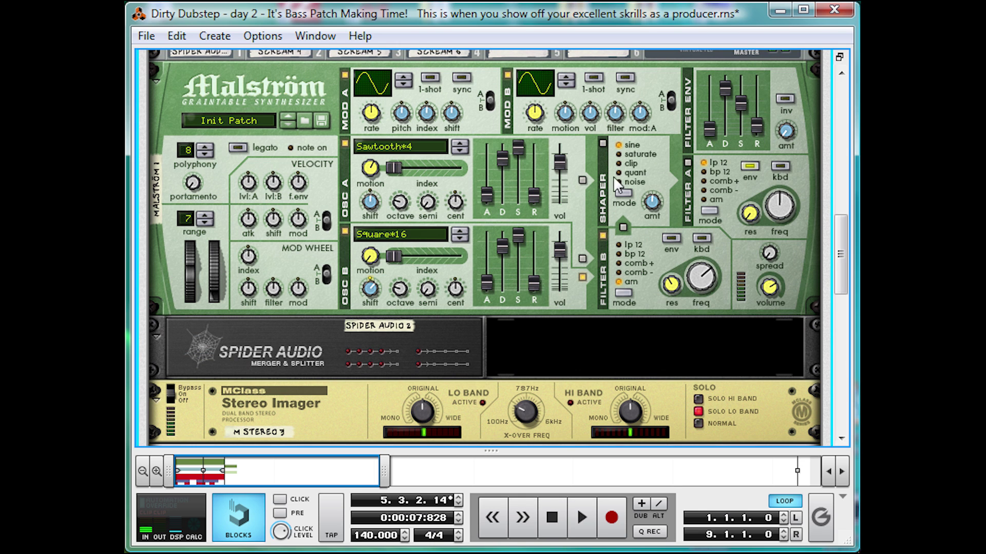
{"action": "left_click", "coordinate": [399, 255]}
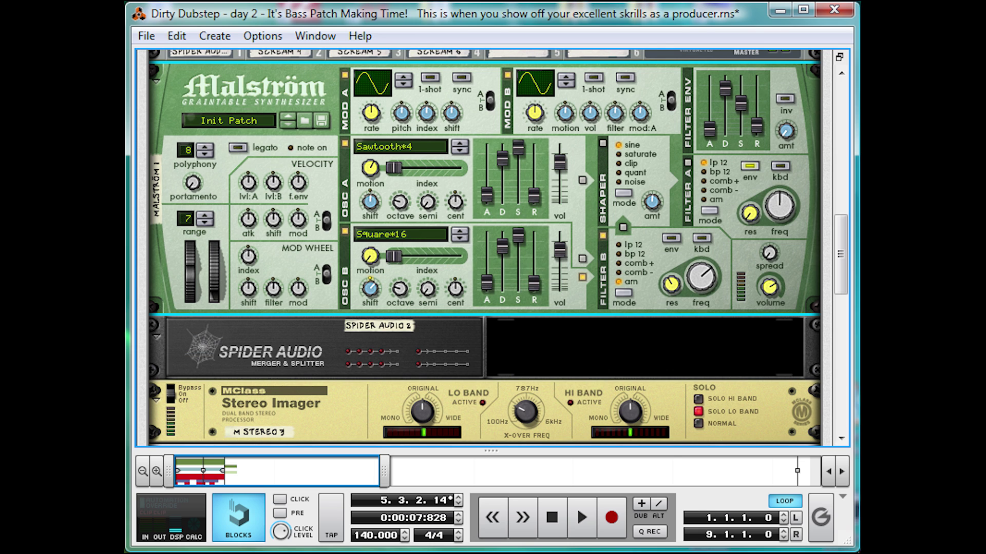
{"action": "key", "text": "space"}
{"action": "left_click_drag", "start_coordinate": [396, 253], "coordinate": [405, 252]}
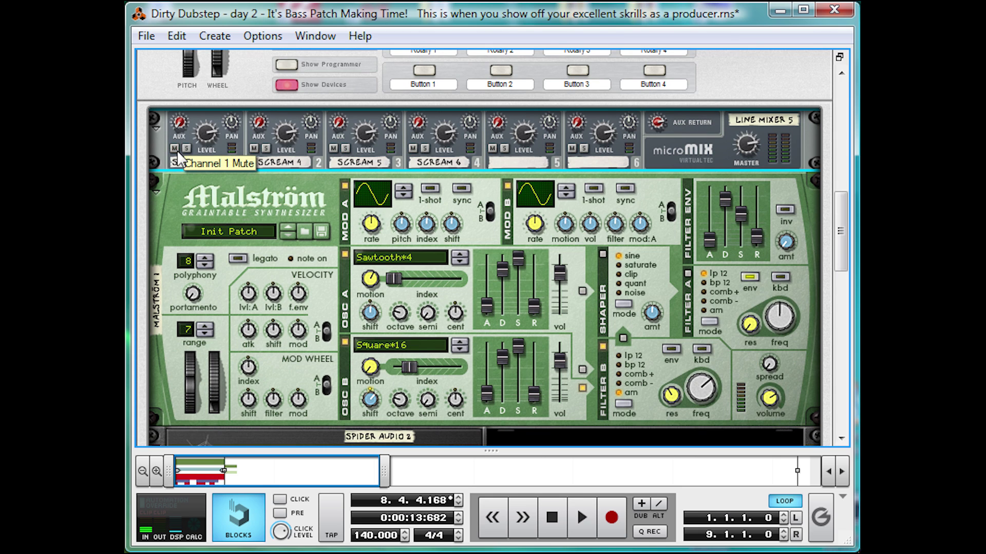
Solo mixer channel 1 to fine-tune the index near 34, then unsolo and mute it
{"action": "left_click", "coordinate": [186, 149]}
{"action": "key", "text": "space"}
{"action": "mouse_move", "coordinate": [406, 364]}
{"action": "left_mouse_down"}
{"action": "mouse_move", "coordinate": [387, 373]}
{"action": "mouse_move", "coordinate": [408, 361]}
{"action": "left_mouse_up"}
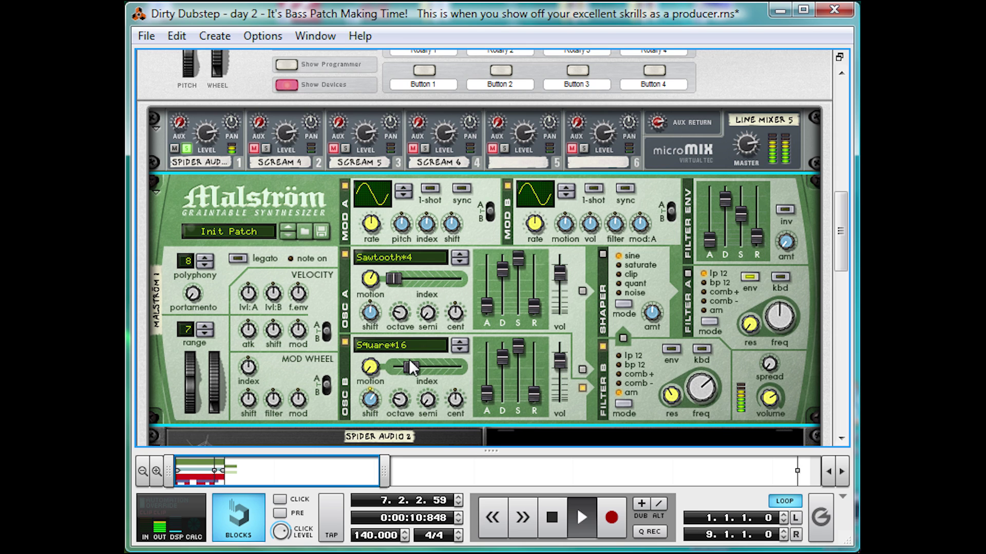
{"action": "key", "text": "space"}
{"action": "left_click", "coordinate": [186, 149]}
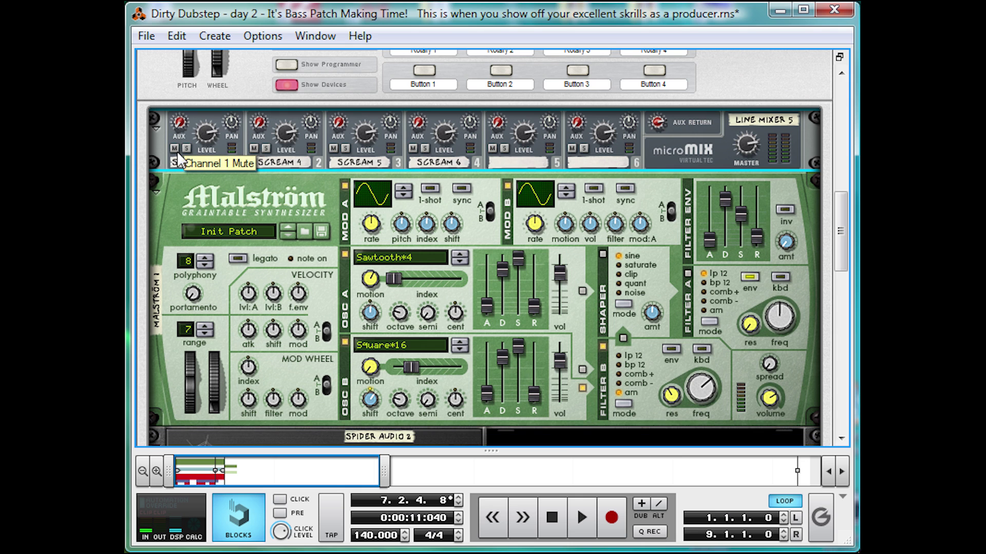
{"action": "left_click", "coordinate": [174, 149]}
{"action": "key", "text": "space"}
{"action": "key", "text": "space"}
Change Scream 6's damage type, raise its high cut to 46 and switch its body section off
{"action": "scroll", "coordinate": [469, 232], "scroll_direction": "down", "scroll_amount": 12}
{"action": "scroll", "coordinate": [470, 232], "scroll_direction": "up", "scroll_amount": 1}
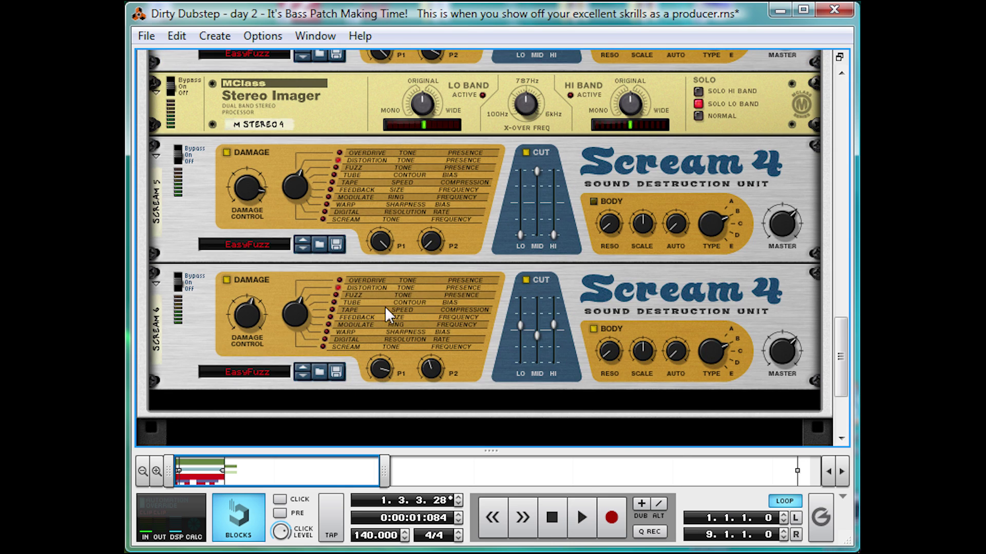
{"action": "left_click", "coordinate": [257, 299]}
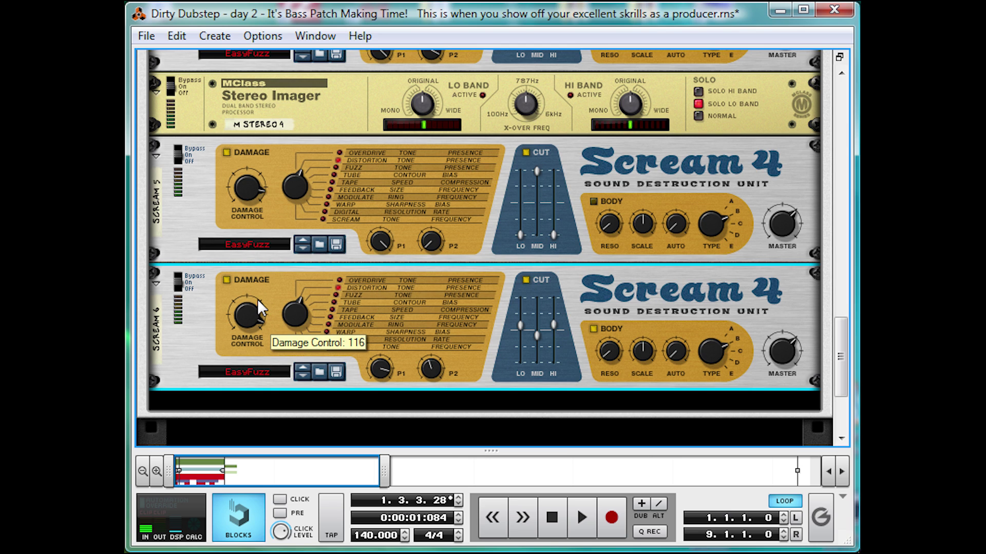
{"action": "left_click_drag", "start_coordinate": [299, 310], "coordinate": [303, 291]}
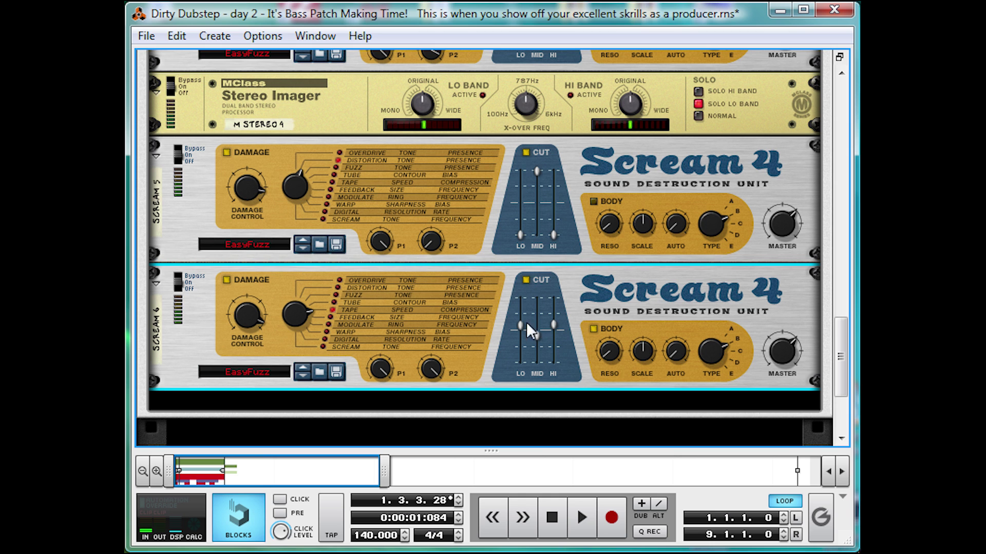
{"action": "scroll", "coordinate": [495, 257], "scroll_direction": "up", "scroll_amount": 12}
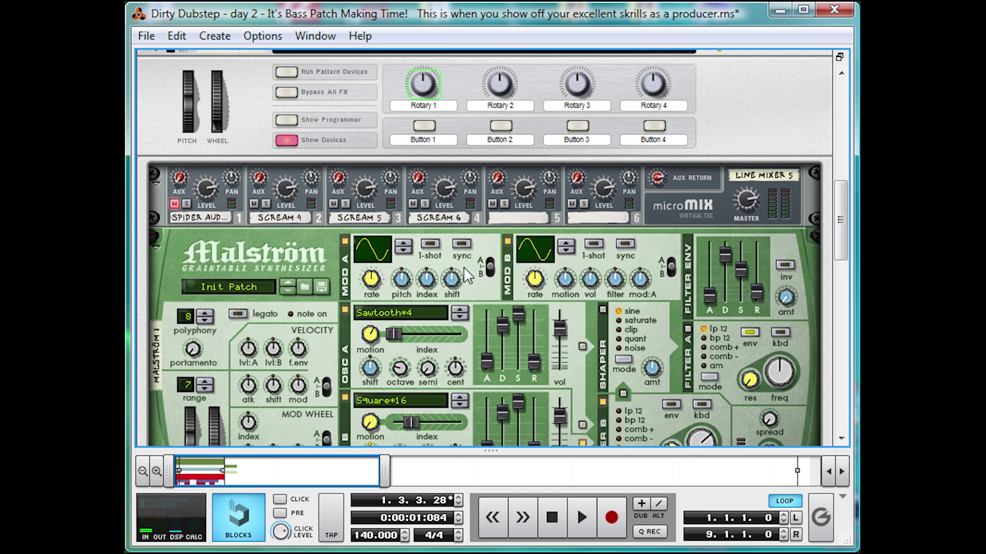
{"action": "scroll", "coordinate": [389, 201], "scroll_direction": "down", "scroll_amount": 12}
{"action": "left_click_drag", "start_coordinate": [553, 317], "coordinate": [565, 290]}
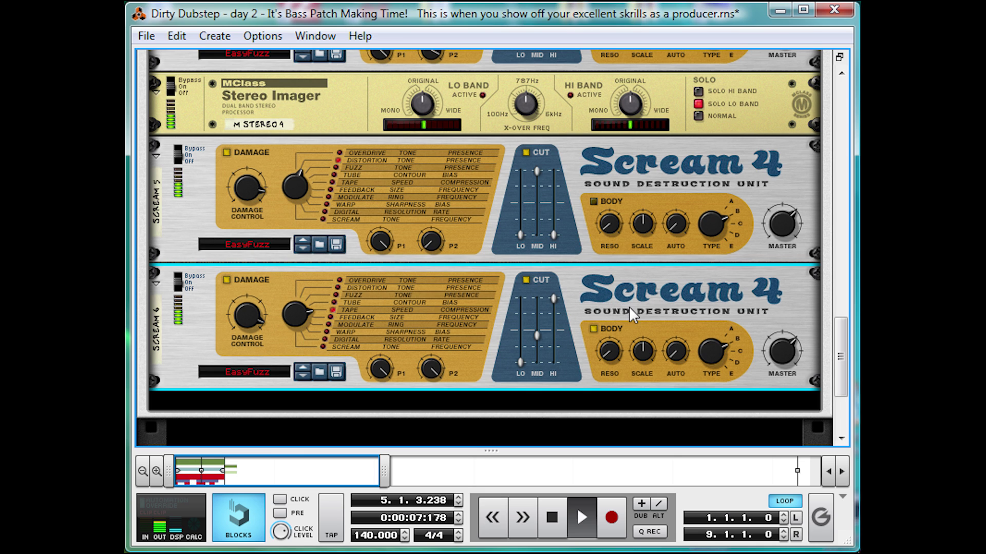
{"action": "left_click", "coordinate": [594, 328]}
{"action": "scroll", "coordinate": [597, 264], "scroll_direction": "up", "scroll_amount": 5}
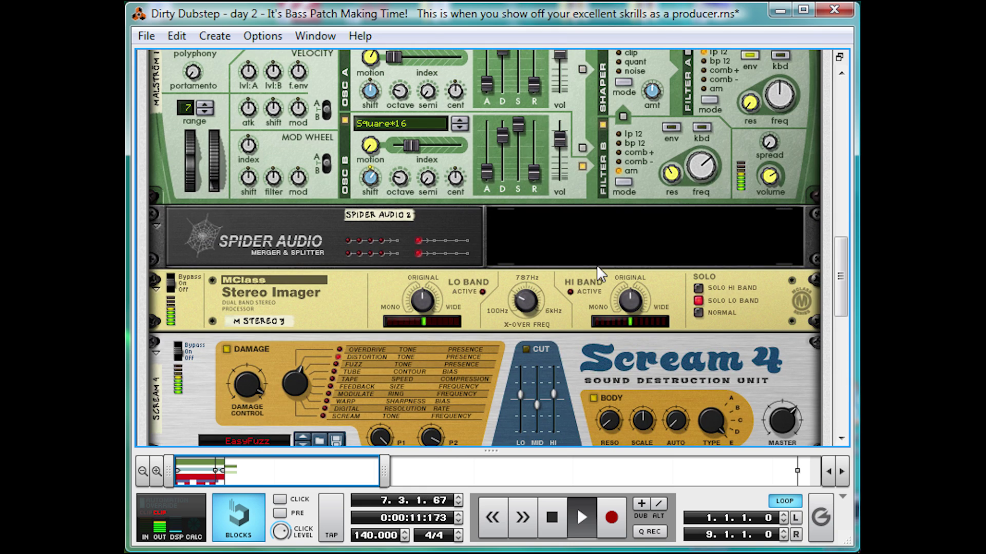
Rebalance the Level knobs of micromix channels 4, 3 and 2
{"action": "key", "text": "space"}
{"action": "scroll", "coordinate": [606, 246], "scroll_direction": "up", "scroll_amount": 5}
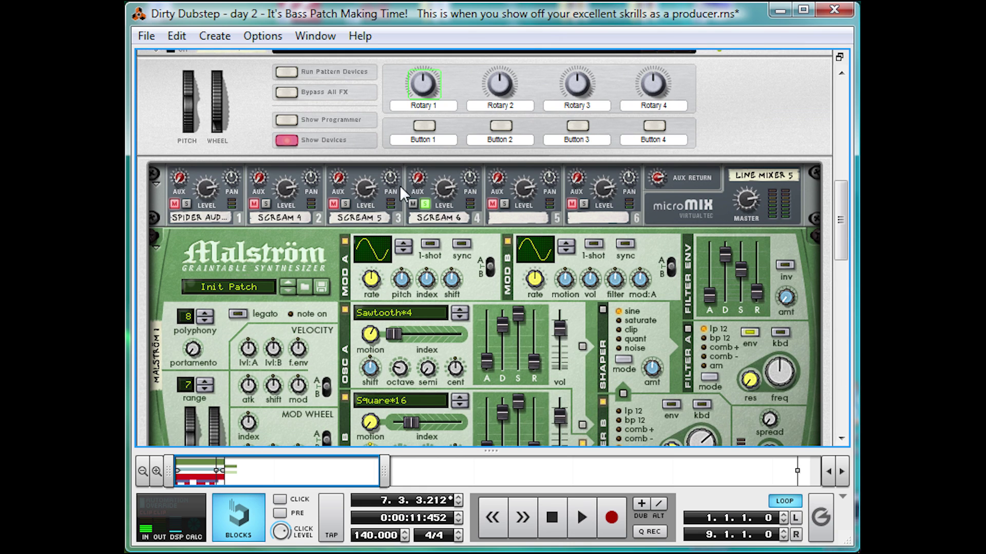
{"action": "left_click", "coordinate": [436, 215]}
{"action": "left_click_drag", "start_coordinate": [442, 198], "coordinate": [361, 219]}
{"action": "left_click_drag", "start_coordinate": [286, 189], "coordinate": [281, 211]}
Clear channel 4's solo, unmute channel 1 and play the patch from the song start
{"action": "left_click", "coordinate": [427, 205]}
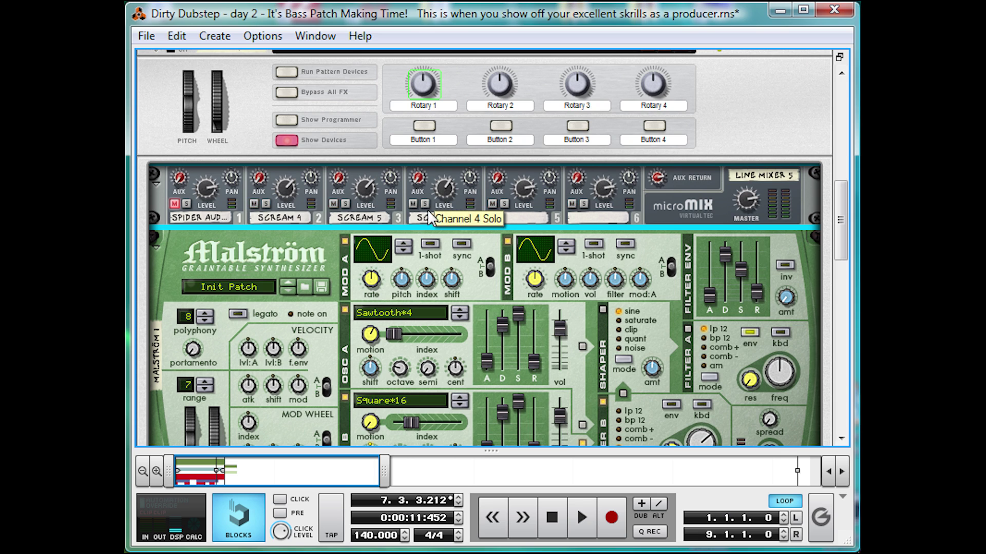
{"action": "left_click", "coordinate": [174, 203]}
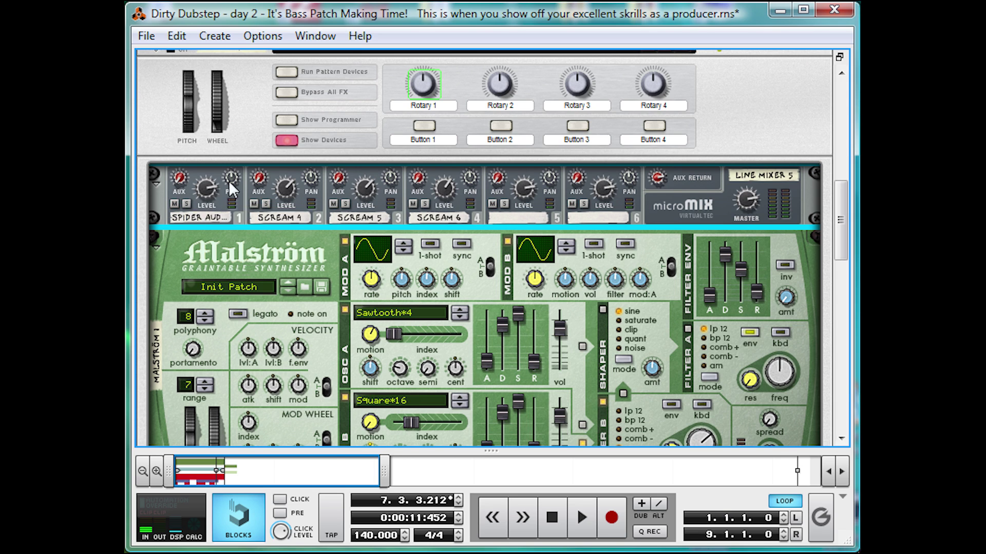
{"action": "key", "text": "space"}
{"action": "key", "text": "Home"}
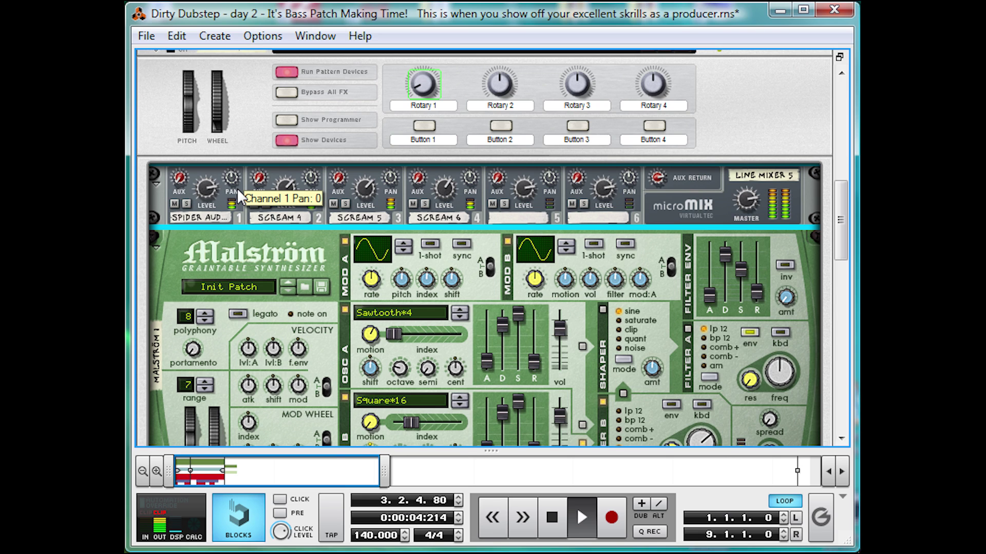
{"action": "key", "text": "space"}
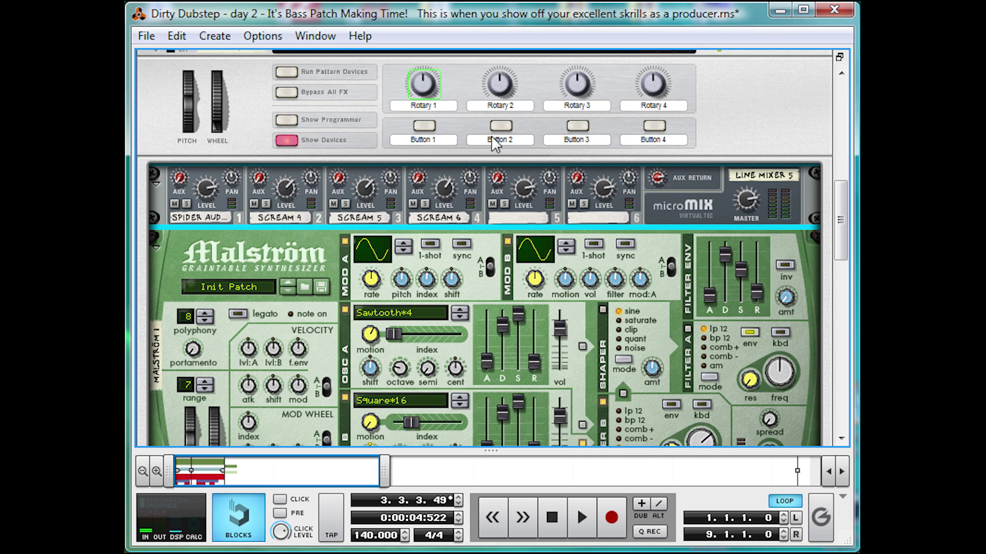
Add an ECF-42 envelope filter to the Hollow Bass rack
{"action": "right_click", "coordinate": [657, 188]}
{"action": "right_click", "coordinate": [708, 177]}
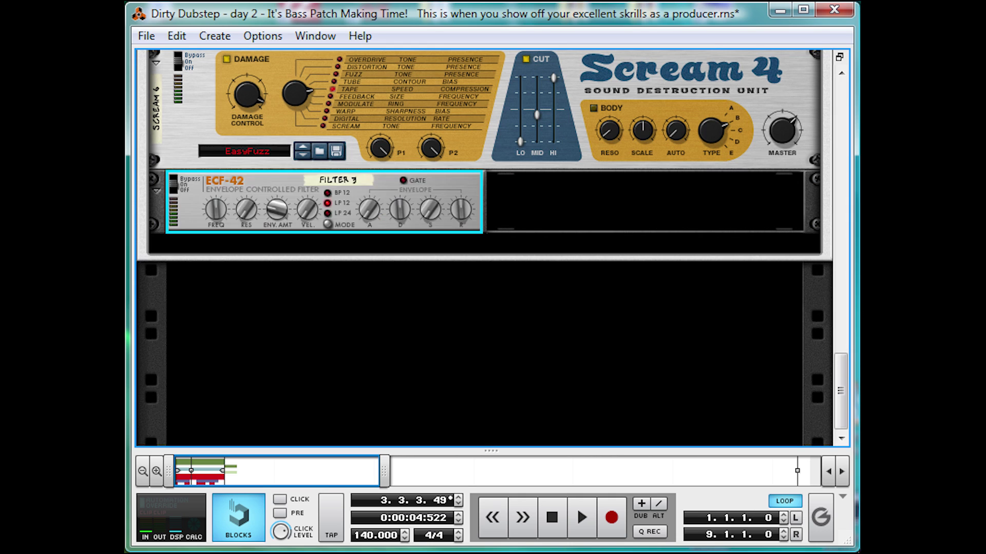
{"action": "left_click", "coordinate": [754, 346]}
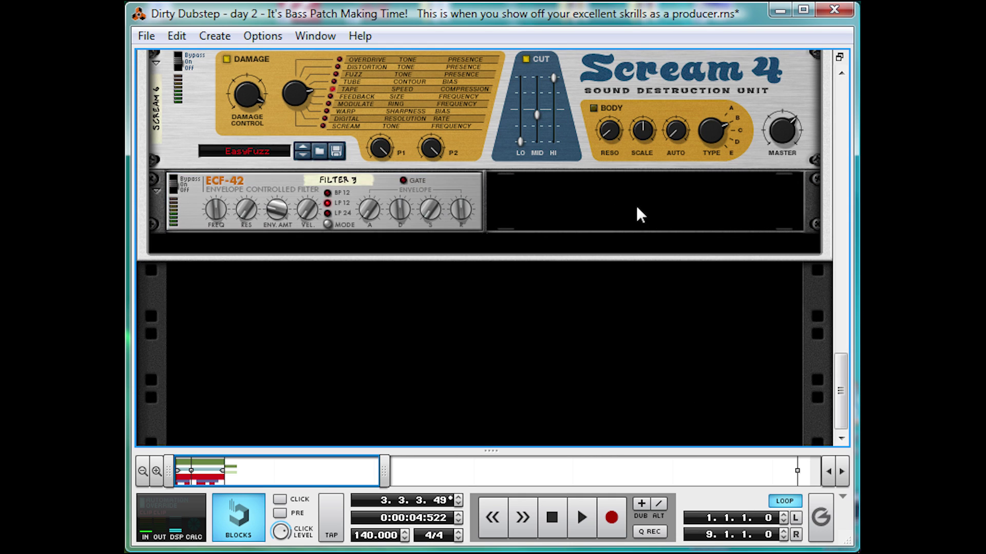
{"action": "scroll", "coordinate": [590, 279], "scroll_direction": "up", "scroll_amount": 5}
{"action": "left_click_drag", "start_coordinate": [154, 398], "coordinate": [248, 174]}
On the rack back, move the channel 5 Audio In cables to mixer channel 4
{"action": "key", "text": "Tab"}
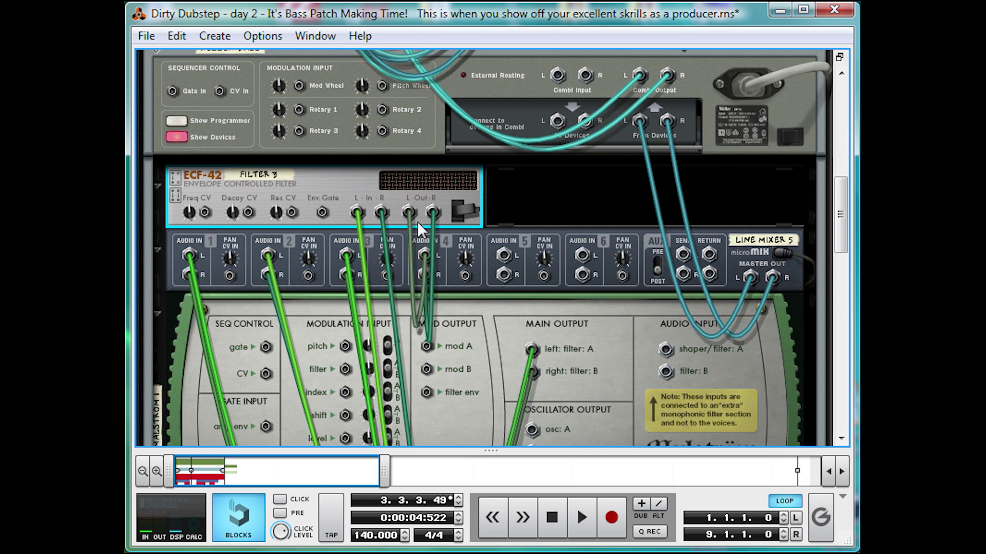
{"action": "left_click_drag", "start_coordinate": [359, 210], "coordinate": [502, 255]}
{"action": "left_click_drag", "start_coordinate": [381, 214], "coordinate": [502, 275]}
{"action": "left_click_drag", "start_coordinate": [408, 212], "coordinate": [453, 245]}
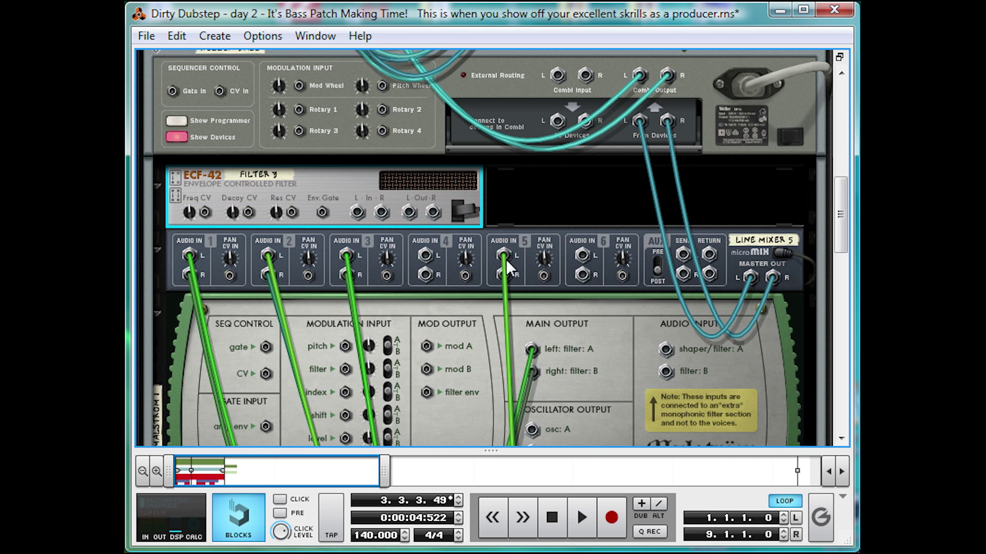
{"action": "left_click_drag", "start_coordinate": [507, 260], "coordinate": [426, 255]}
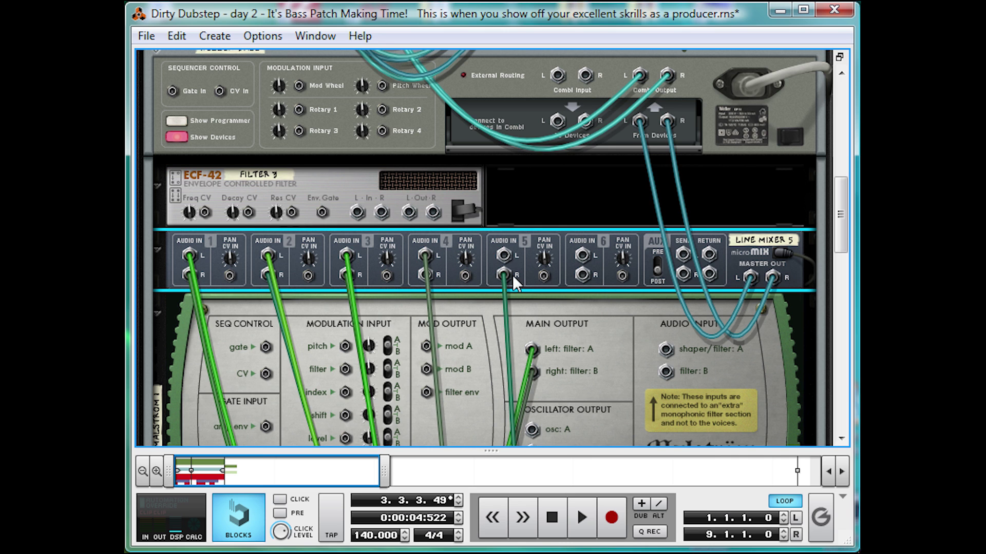
{"action": "left_click_drag", "start_coordinate": [510, 275], "coordinate": [423, 276]}
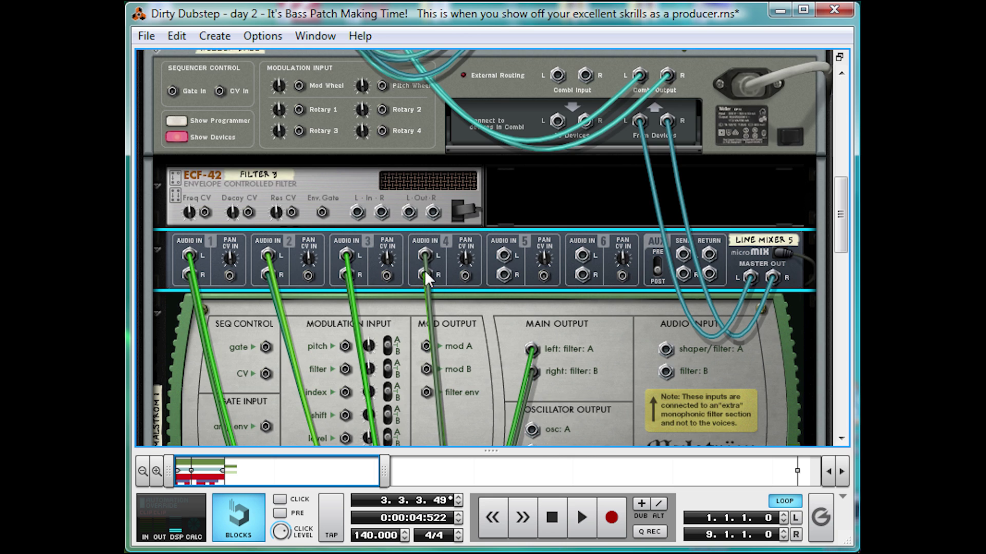
Patch the Line Mixer's Master Out L into the ECF-42's L In
{"action": "key", "text": "Tab"}
{"action": "key", "text": "Tab"}
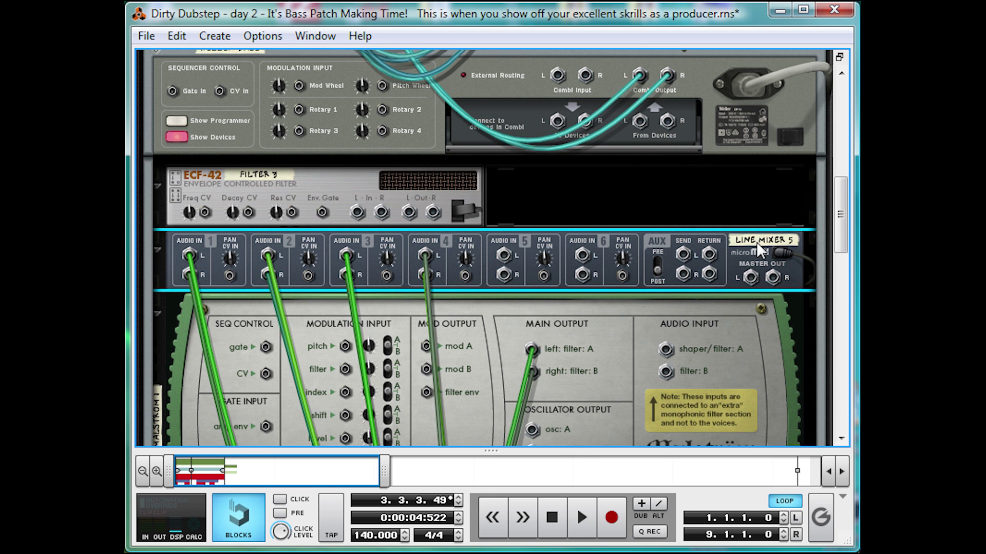
{"action": "left_click_drag", "start_coordinate": [749, 278], "coordinate": [639, 122]}
{"action": "key", "text": "Tab"}
In the Combinator programmer, route Rotary 1 to Filter 3's Frequency over 0–127
{"action": "scroll", "coordinate": [482, 202], "scroll_direction": "up", "scroll_amount": 2}
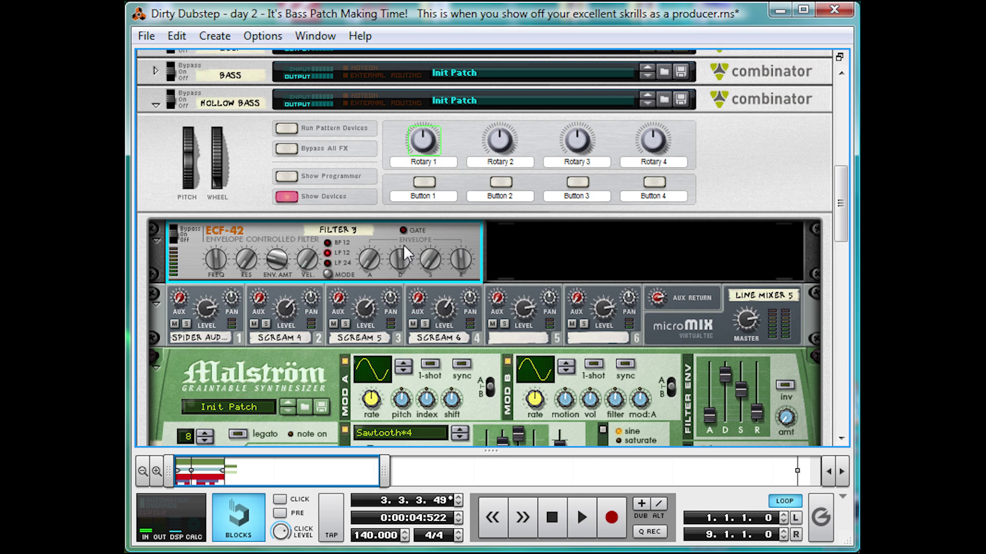
{"action": "left_click", "coordinate": [286, 176]}
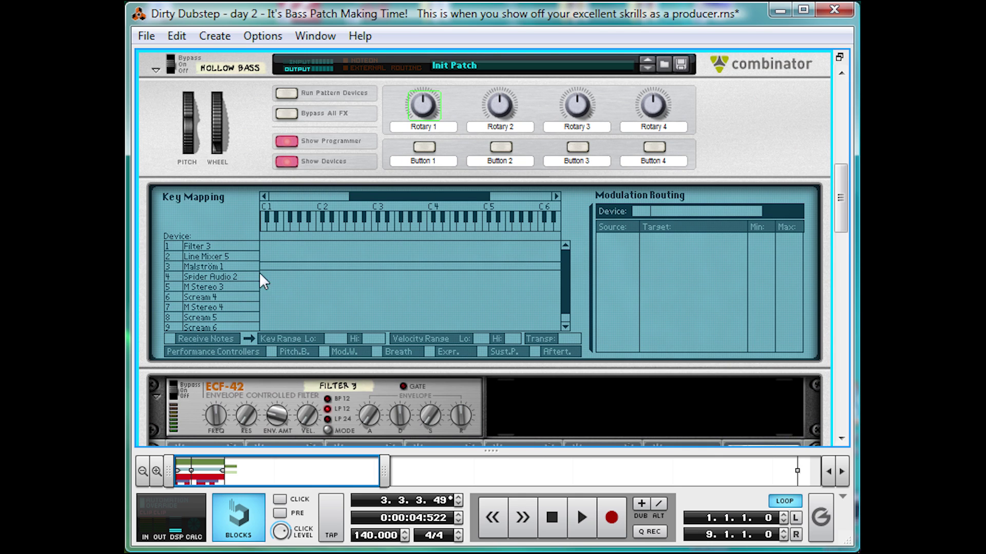
{"action": "left_click", "coordinate": [205, 247]}
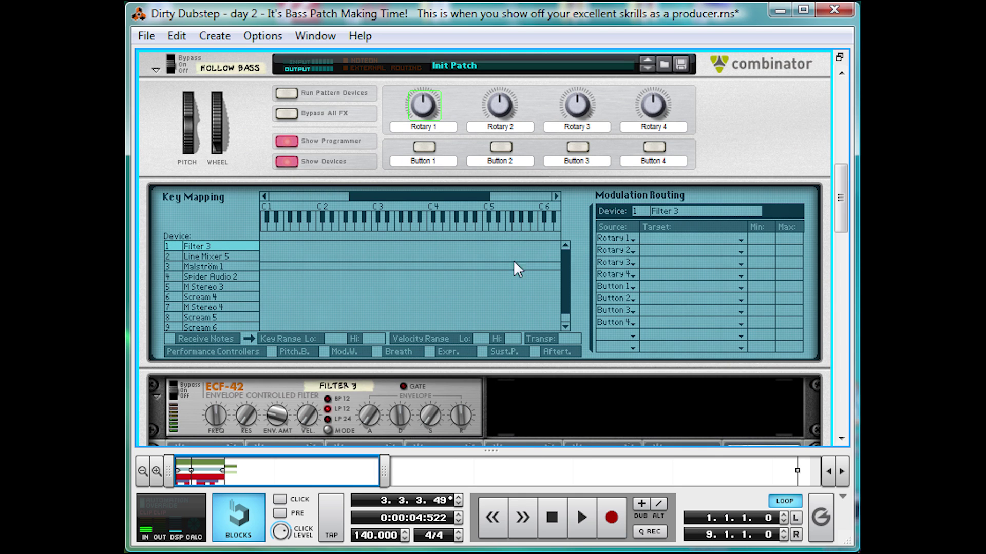
{"action": "left_click", "coordinate": [673, 237]}
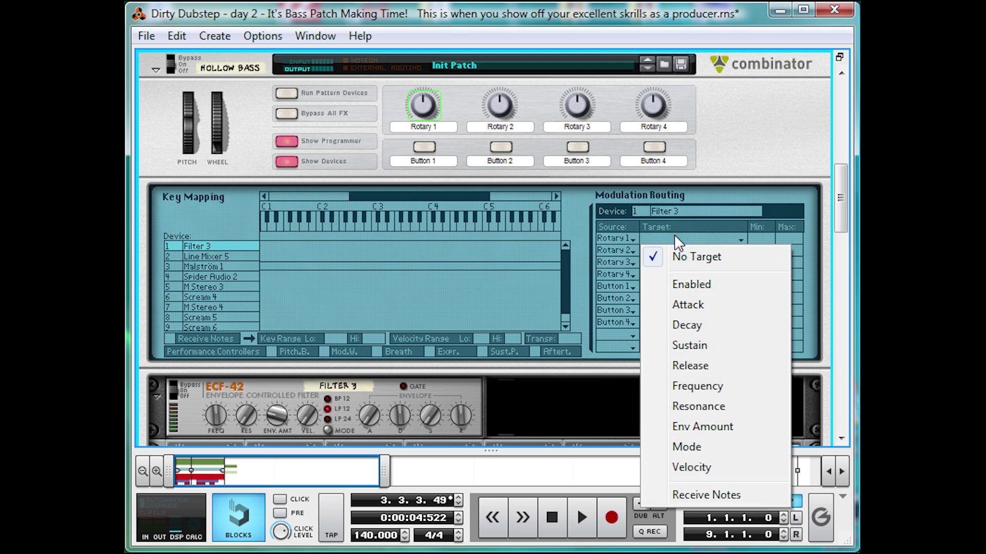
{"action": "left_click", "coordinate": [715, 389]}
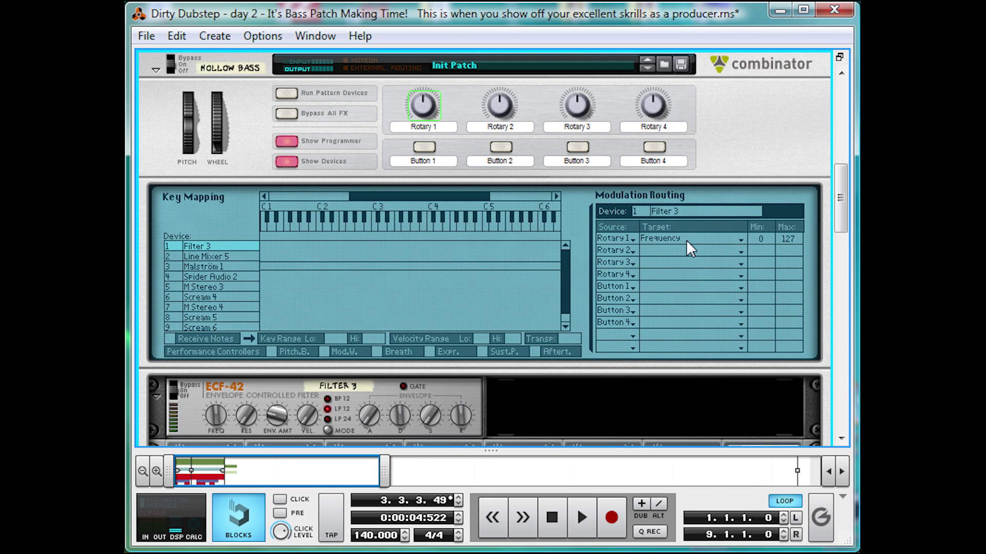
Enlarge the sequencer, audition the bass, set snap to 1/8, then restore the rack view
{"action": "double_click", "coordinate": [472, 451]}
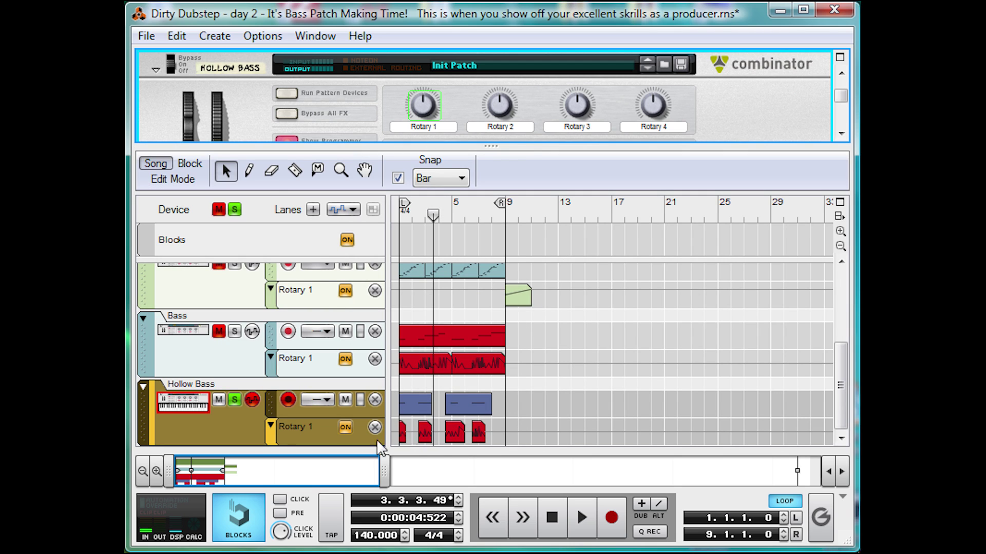
{"action": "key", "text": "space"}
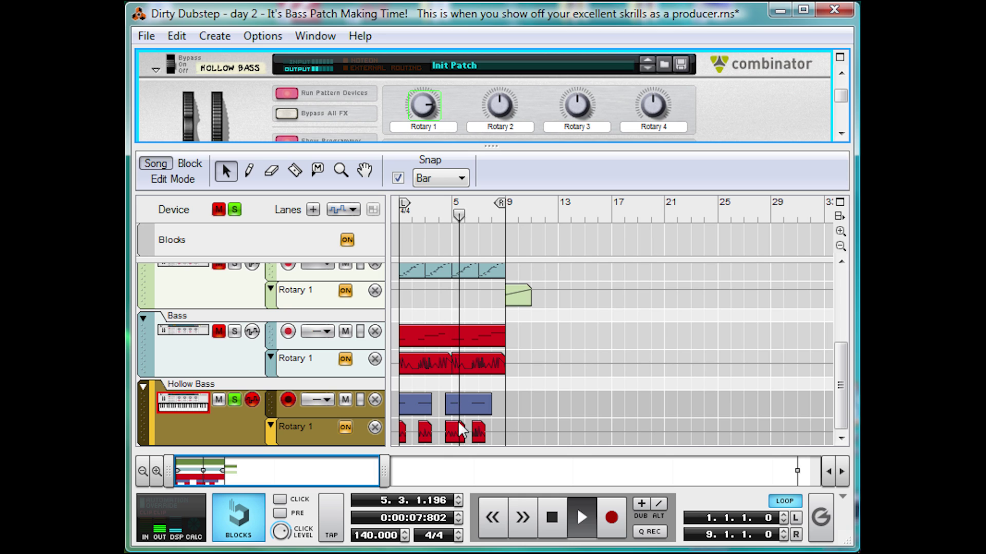
{"action": "left_click", "coordinate": [424, 217]}
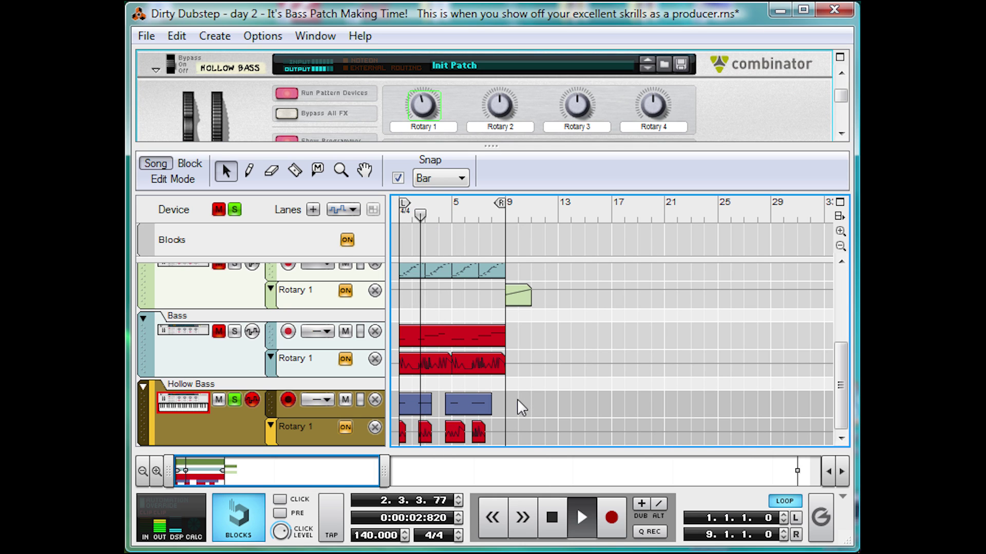
{"action": "left_click", "coordinate": [448, 178]}
{"action": "left_click", "coordinate": [442, 230]}
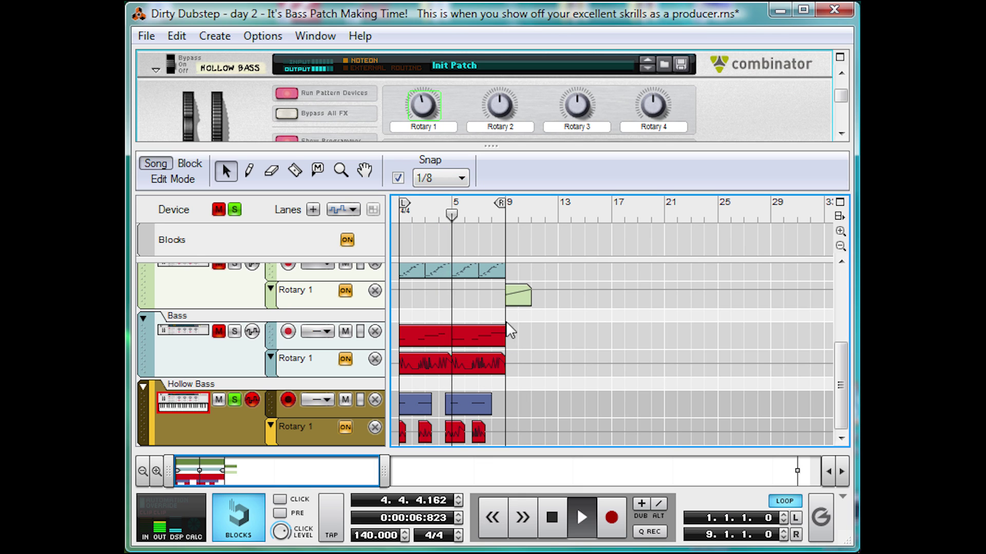
{"action": "left_click", "coordinate": [468, 213]}
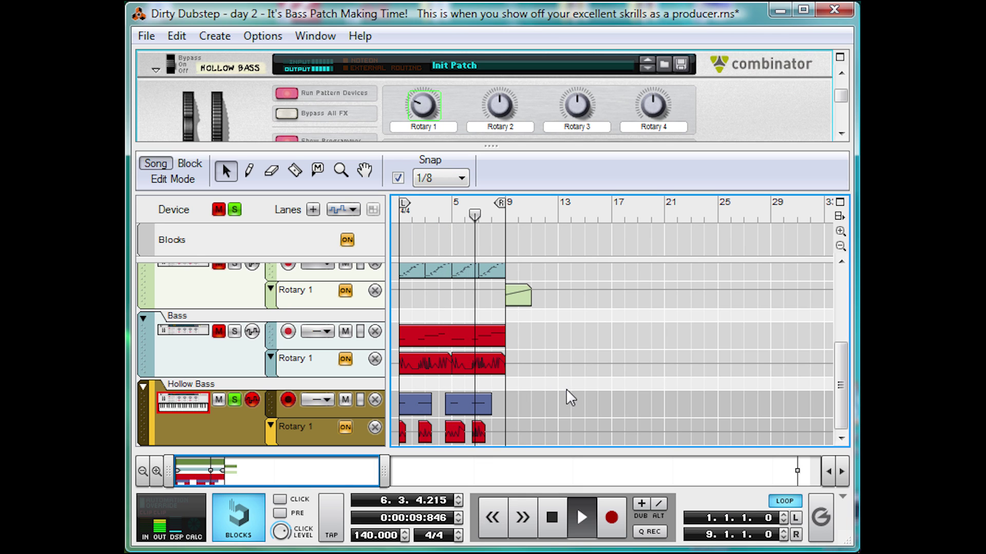
{"action": "key", "text": "space"}
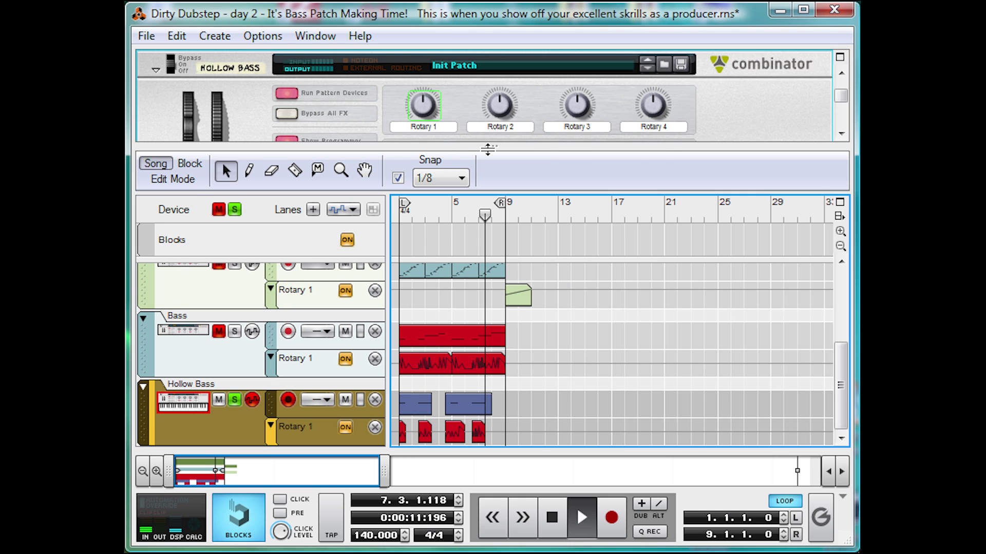
{"action": "left_click_drag", "start_coordinate": [488, 147], "coordinate": [488, 449]}
Create a UN-16 Unison after Filter 3 and check its cabling
{"action": "left_click", "coordinate": [344, 361]}
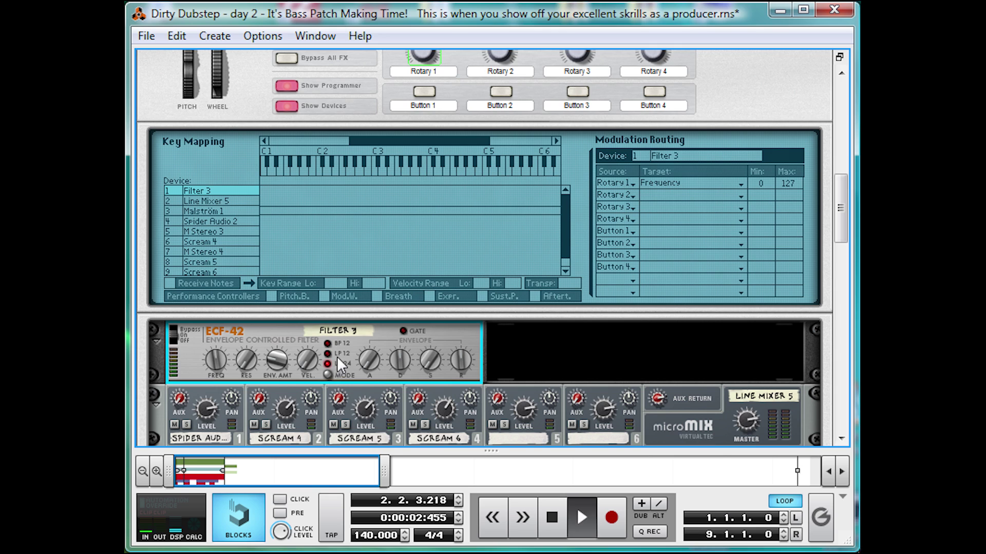
{"action": "key", "text": "space"}
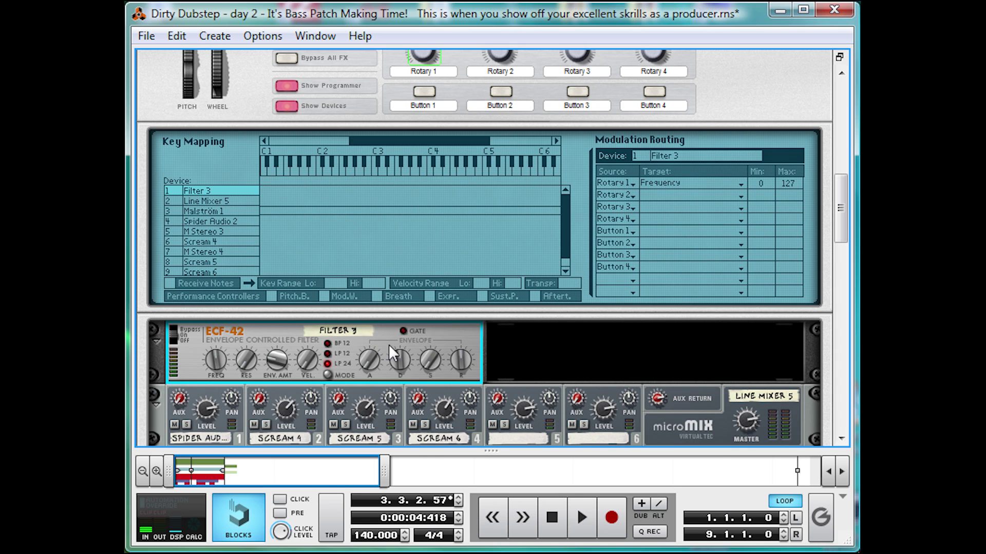
{"action": "right_click", "coordinate": [364, 338]}
{"action": "mouse_move", "coordinate": [513, 507]}
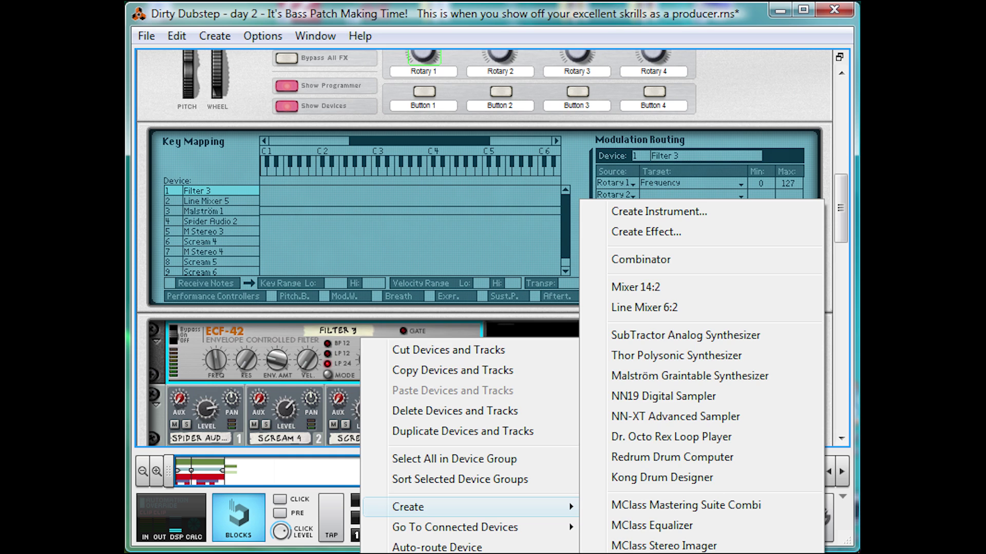
{"action": "left_click", "coordinate": [662, 547]}
{"action": "key", "text": "Tab"}
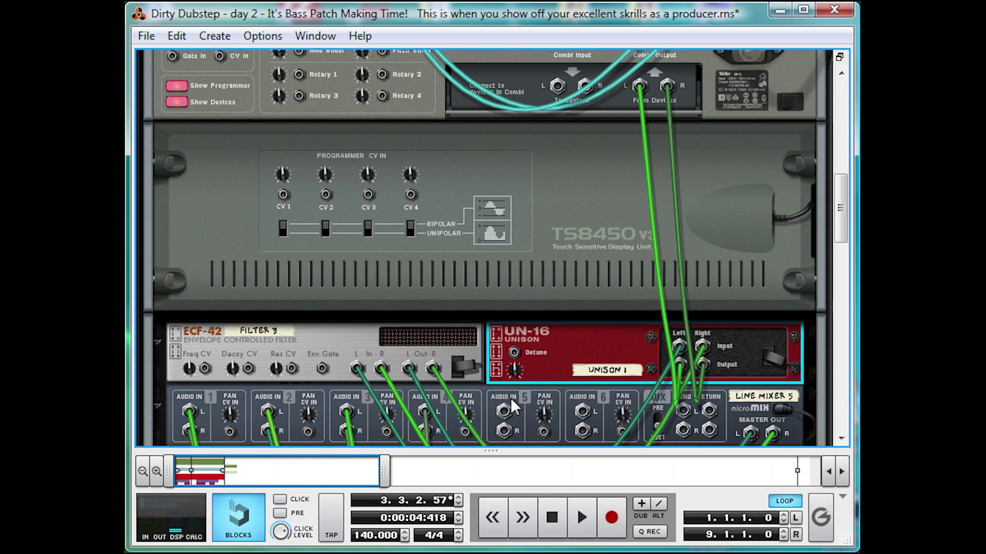
{"action": "key", "text": "Tab"}
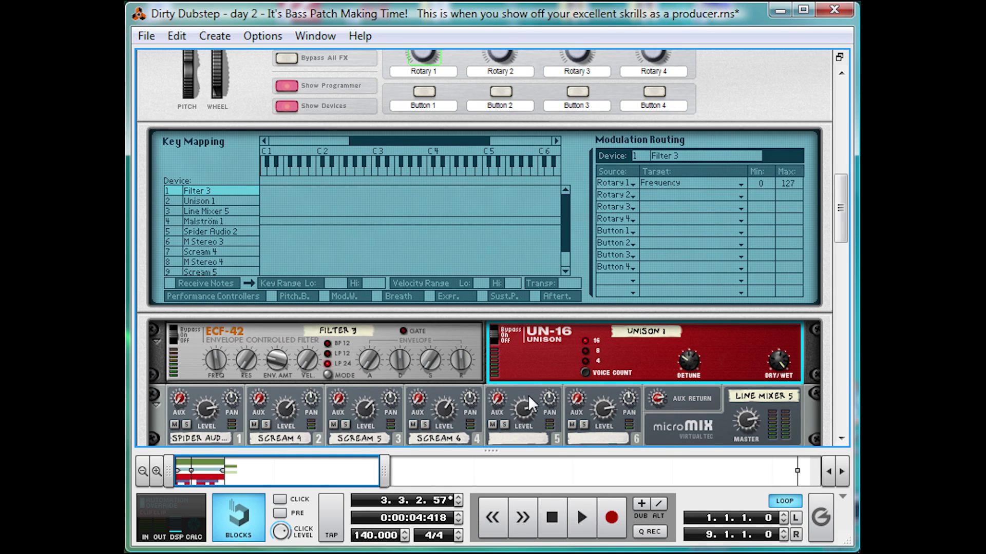
Set the Unison's Detune to 12 and audition it
{"action": "left_click_drag", "start_coordinate": [692, 365], "coordinate": [687, 375]}
{"action": "key", "text": "space"}
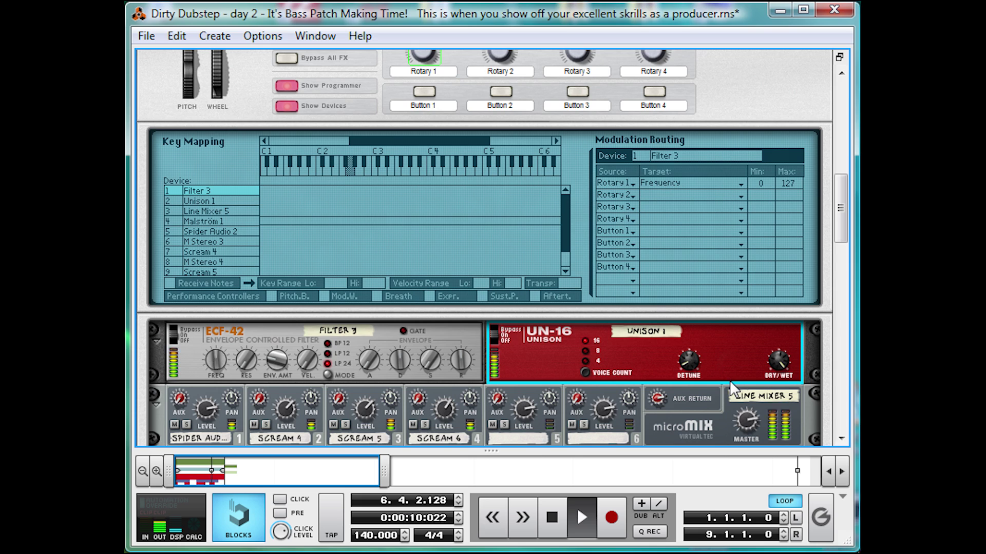
{"action": "key", "text": "space"}
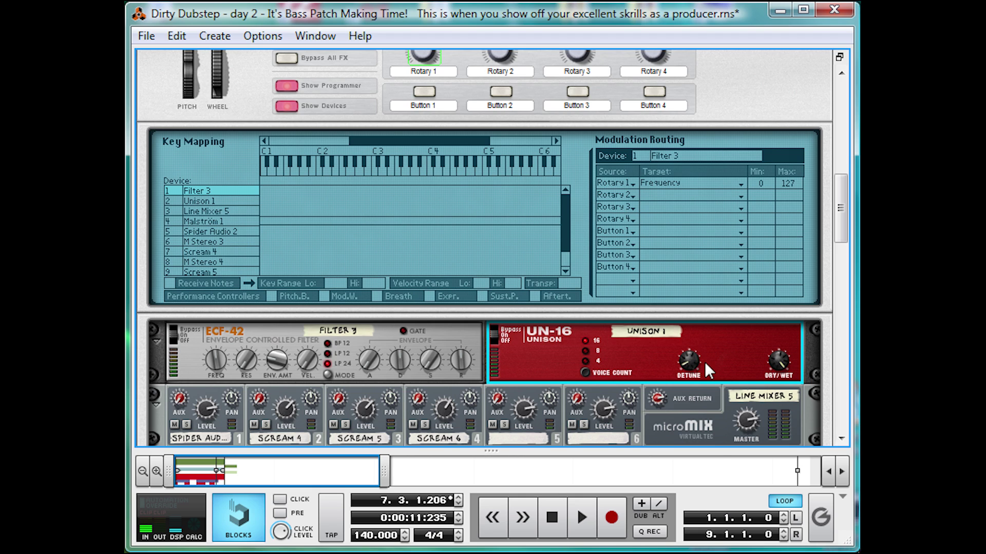
Create an MClass Maximizer and move it above the filter and unison
{"action": "right_click", "coordinate": [739, 347]}
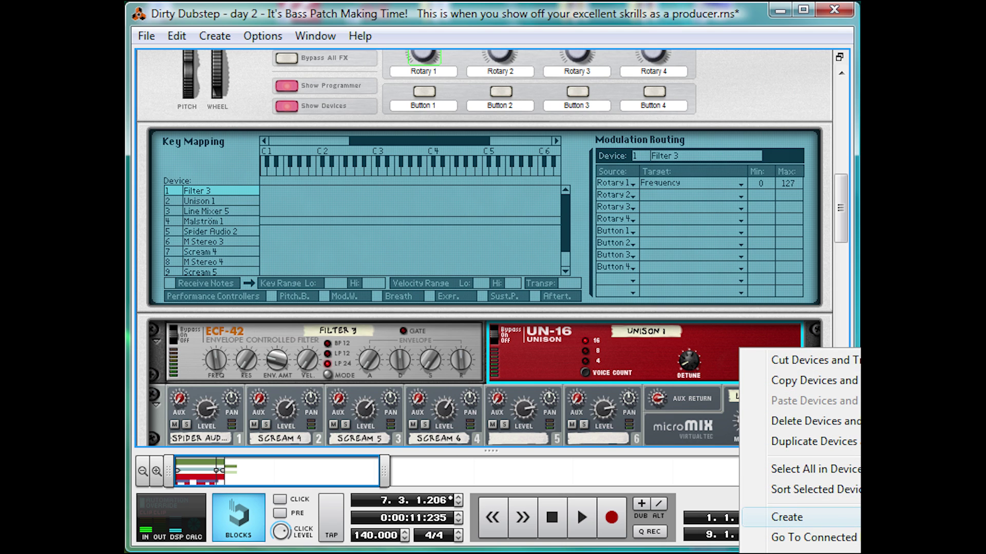
{"action": "left_click", "coordinate": [904, 517]}
{"action": "left_click_drag", "start_coordinate": [155, 415], "coordinate": [168, 364]}
Enable the Maximizer's Soft Clip, raise its amount and audition
{"action": "left_click", "coordinate": [576, 329]}
{"action": "left_click_drag", "start_coordinate": [607, 343], "coordinate": [600, 349]}
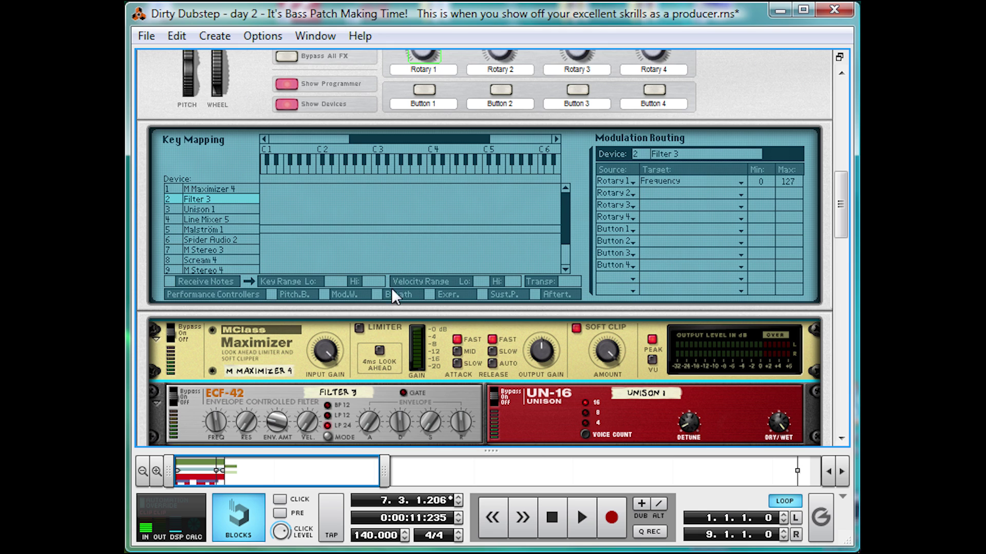
{"action": "left_click", "coordinate": [577, 506]}
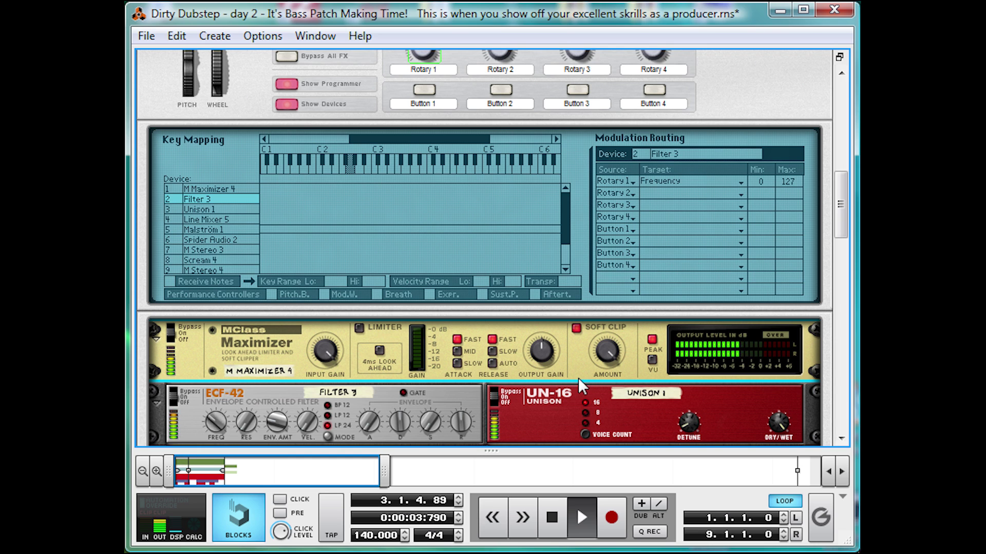
{"action": "key", "text": "space"}
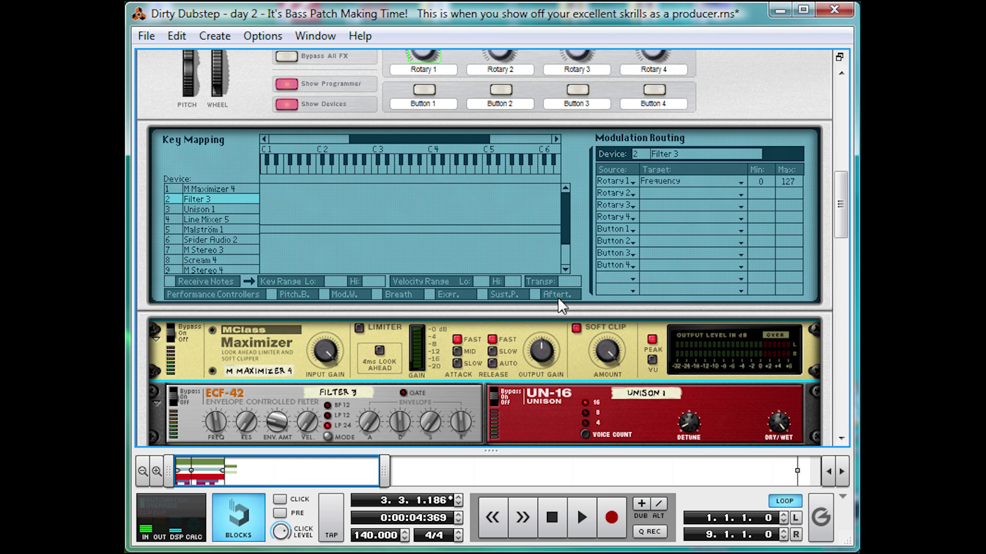
Add two BV512 vocoders above the Maximizer, set the lower to 4 bands, and audition
{"action": "right_click", "coordinate": [591, 370]}
{"action": "left_click", "coordinate": [577, 508]}
{"action": "left_click_drag", "start_coordinate": [704, 407], "coordinate": [359, 246]}
{"action": "right_click", "coordinate": [184, 345]}
{"action": "left_click", "coordinate": [247, 437]}
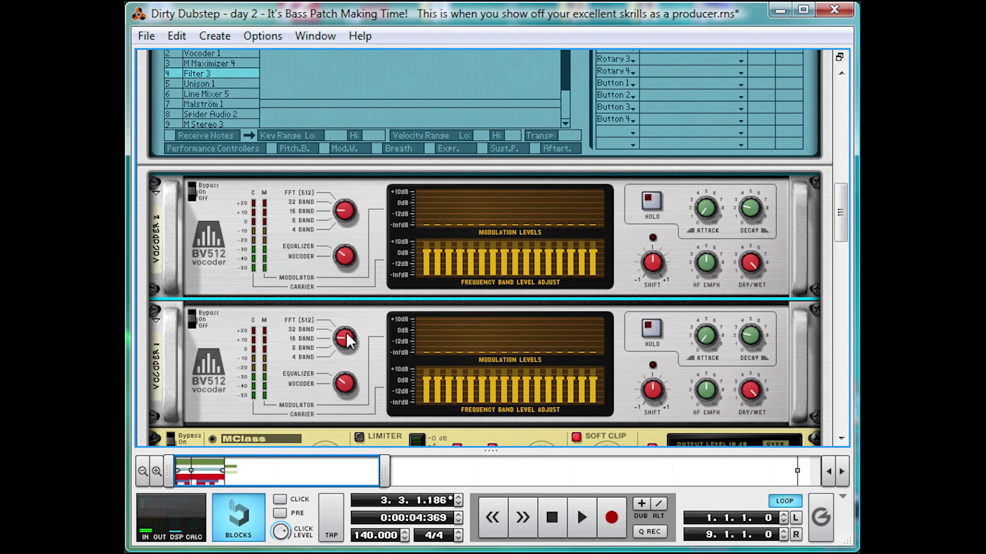
{"action": "left_click_drag", "start_coordinate": [345, 338], "coordinate": [345, 360]}
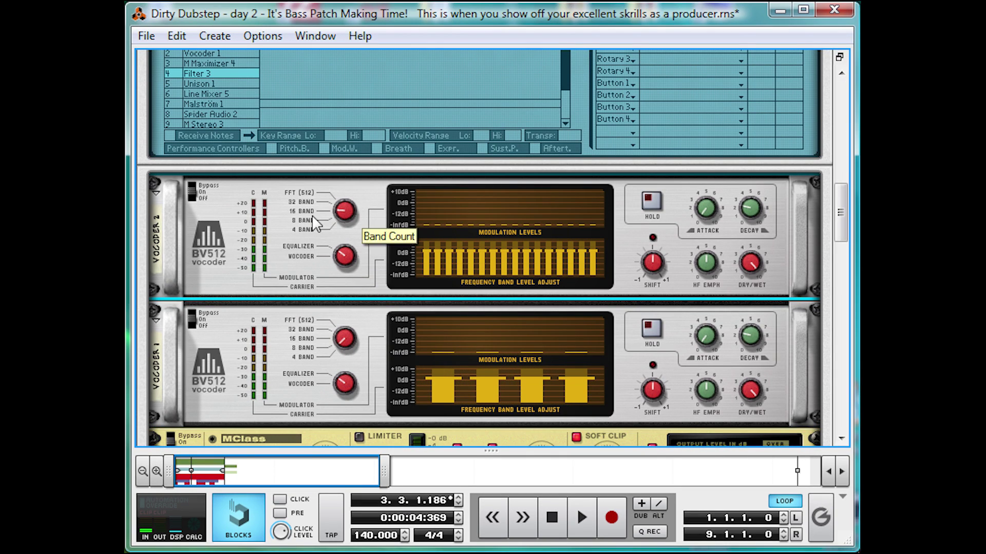
{"action": "key", "text": "space"}
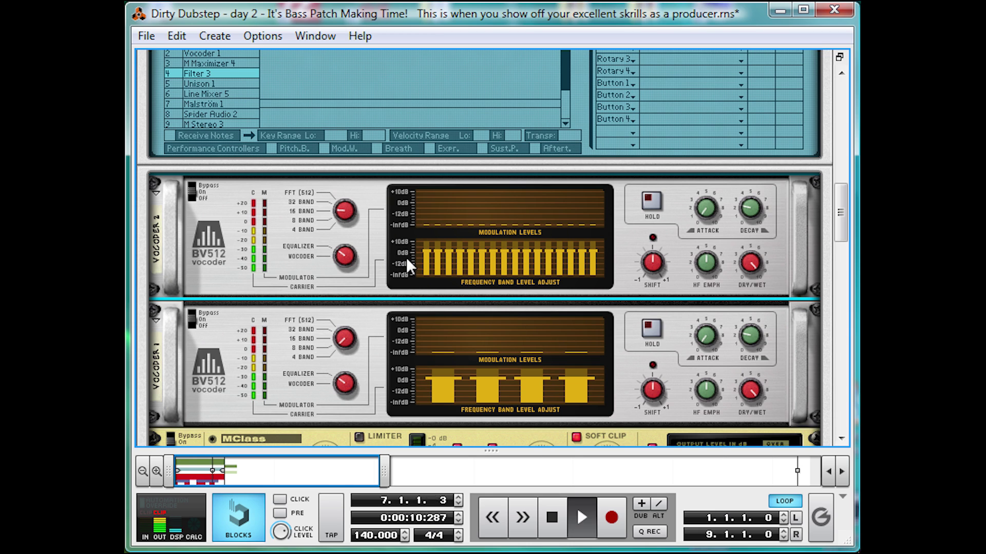
{"action": "key", "text": "space"}
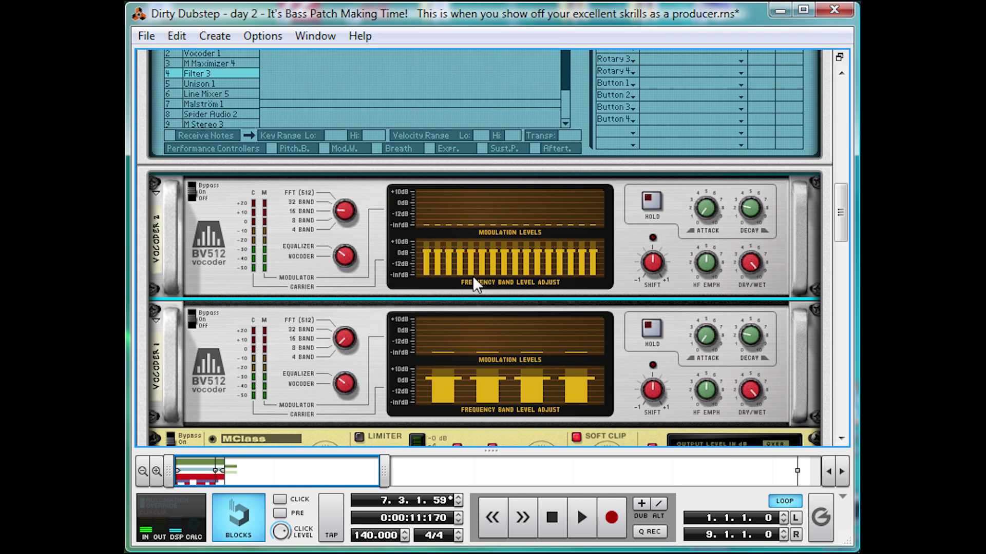
{"action": "scroll", "coordinate": [472, 285], "scroll_direction": "up", "scroll_amount": 3}
Create an MClass Equalizer and an MClass Maximizer above Vocoder 2
{"action": "right_click", "coordinate": [280, 378]}
{"action": "mouse_move", "coordinate": [409, 544]}
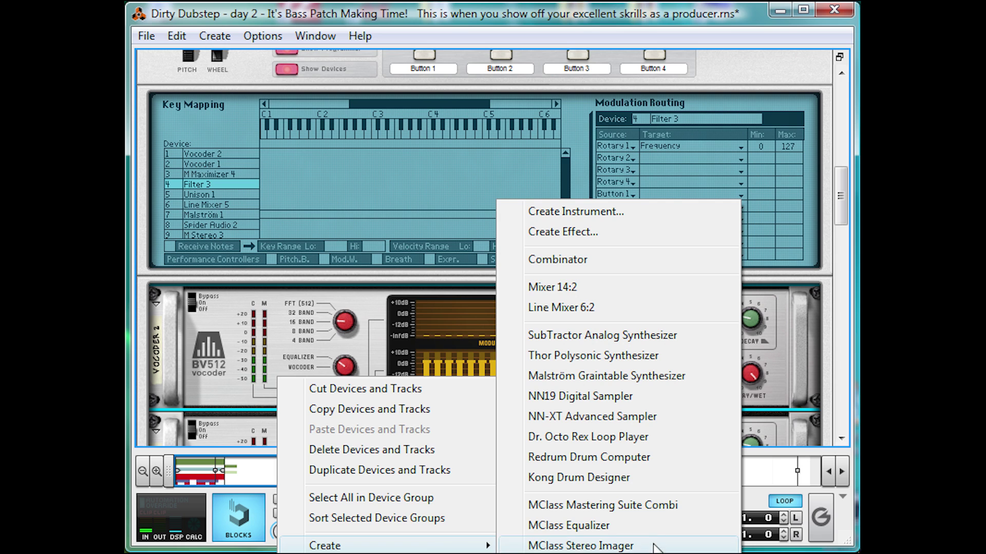
{"action": "left_click", "coordinate": [655, 526]}
{"action": "left_click_drag", "start_coordinate": [152, 433], "coordinate": [158, 300]}
{"action": "right_click", "coordinate": [186, 286]}
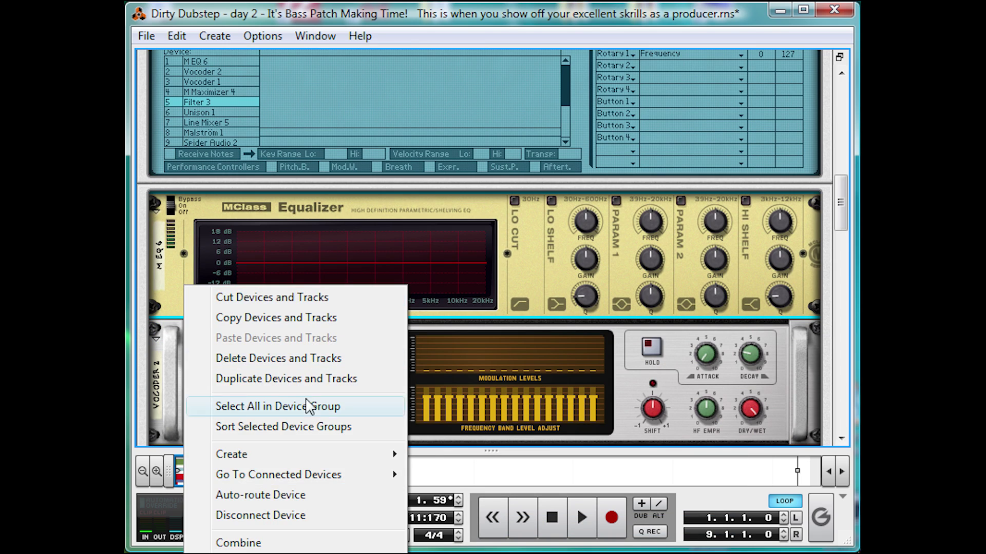
{"action": "left_click", "coordinate": [452, 328]}
{"action": "left_click_drag", "start_coordinate": [161, 364], "coordinate": [220, 253]}
Boost the EQ's Hi Shelf to 4.6 dB and add a wide Param 2 bump near 3.1 kHz
{"action": "left_click", "coordinate": [745, 264]}
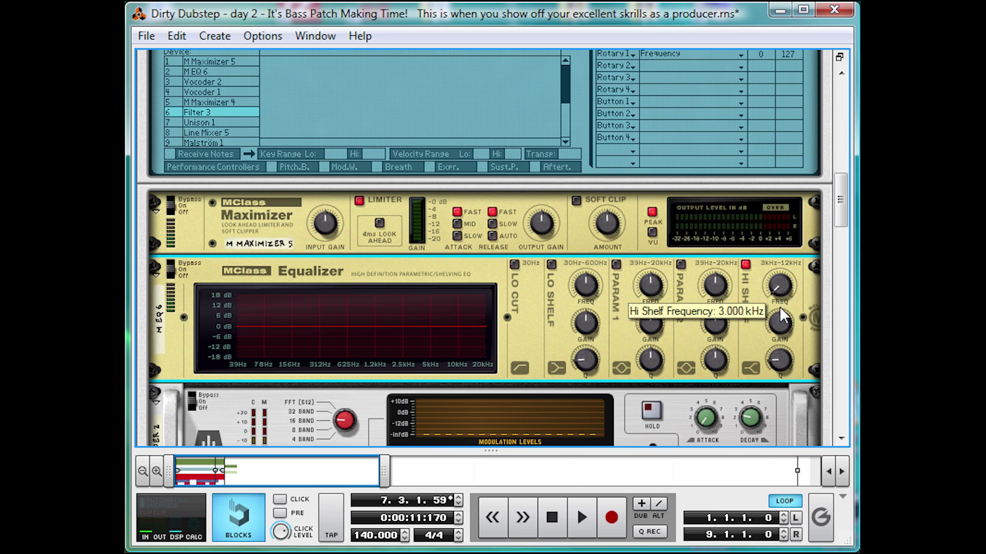
{"action": "left_click_drag", "start_coordinate": [780, 323], "coordinate": [787, 318]}
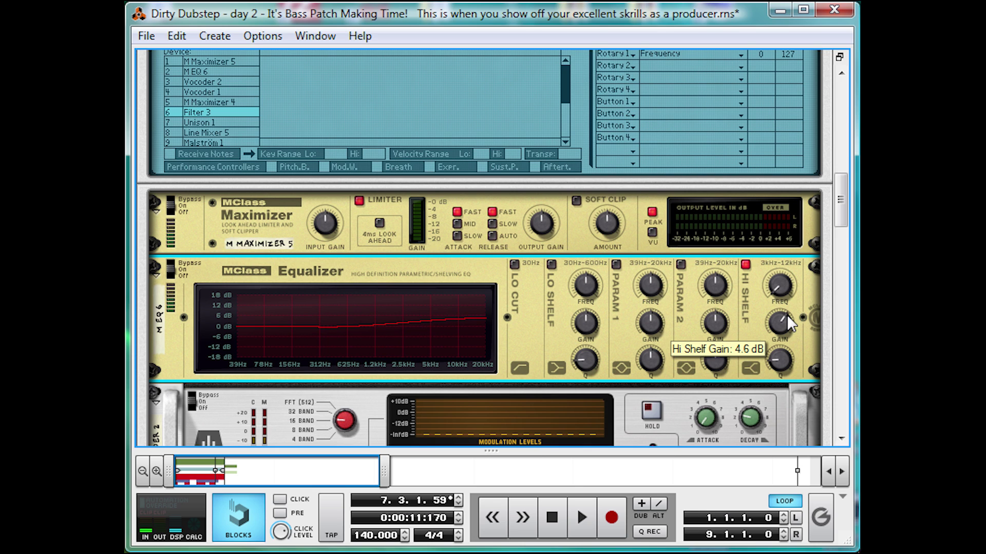
{"action": "left_click_drag", "start_coordinate": [788, 356], "coordinate": [778, 417]}
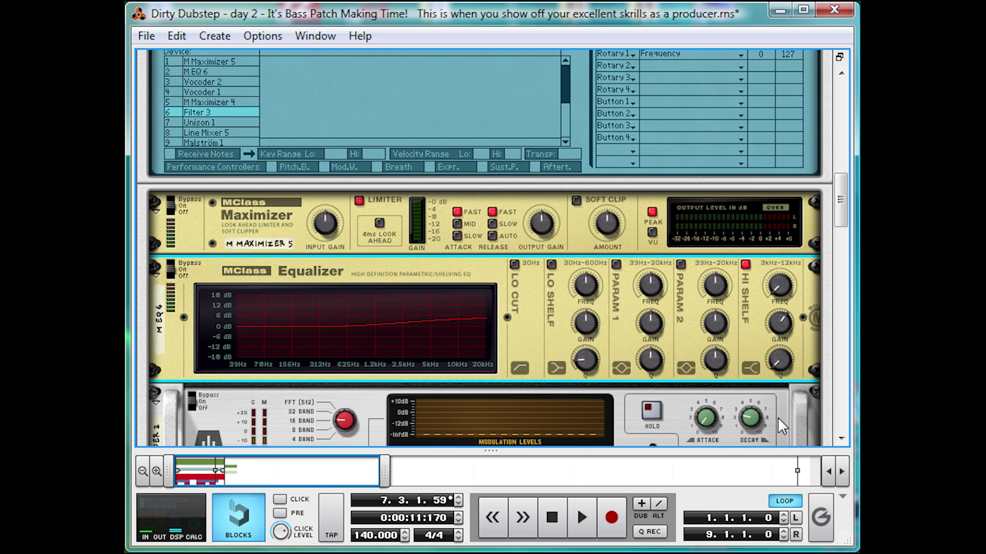
{"action": "left_click", "coordinate": [682, 264]}
{"action": "left_click_drag", "start_coordinate": [715, 286], "coordinate": [720, 275]}
{"action": "left_click_drag", "start_coordinate": [720, 327], "coordinate": [723, 319]}
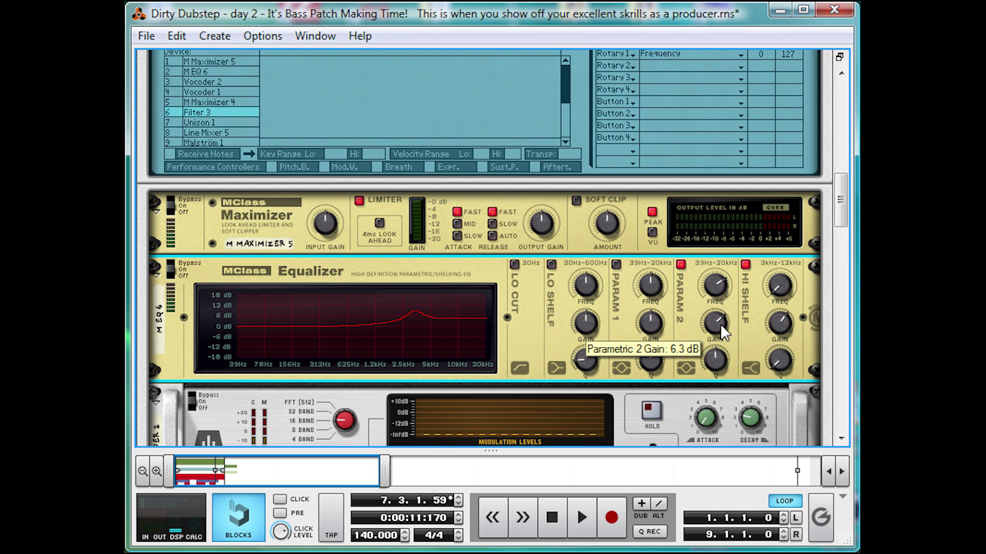
{"action": "left_click_drag", "start_coordinate": [710, 365], "coordinate": [689, 417]}
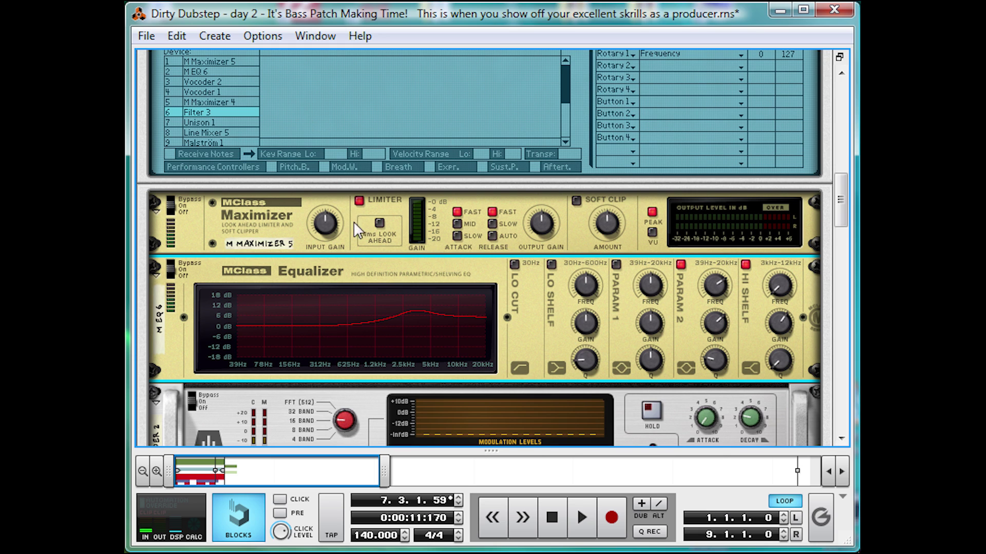
Audition M Maximizer 5 with Look Ahead on, then switch Look Ahead off
{"action": "left_click", "coordinate": [380, 224]}
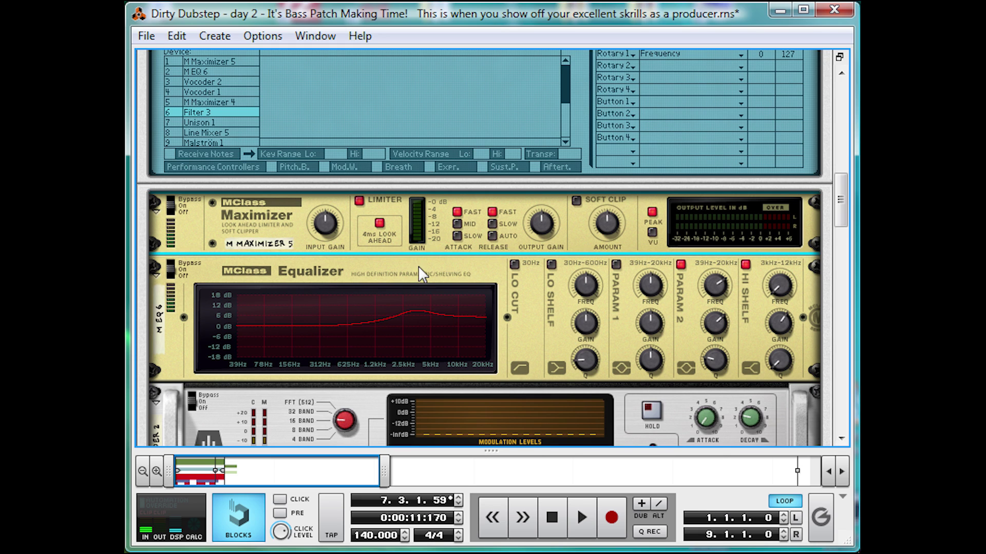
{"action": "key", "text": "space"}
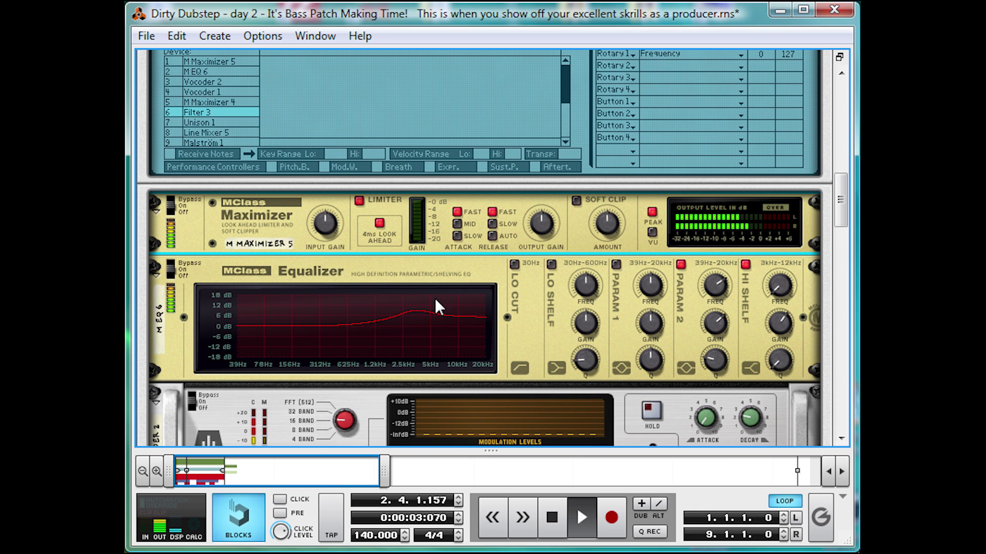
{"action": "key", "text": "space"}
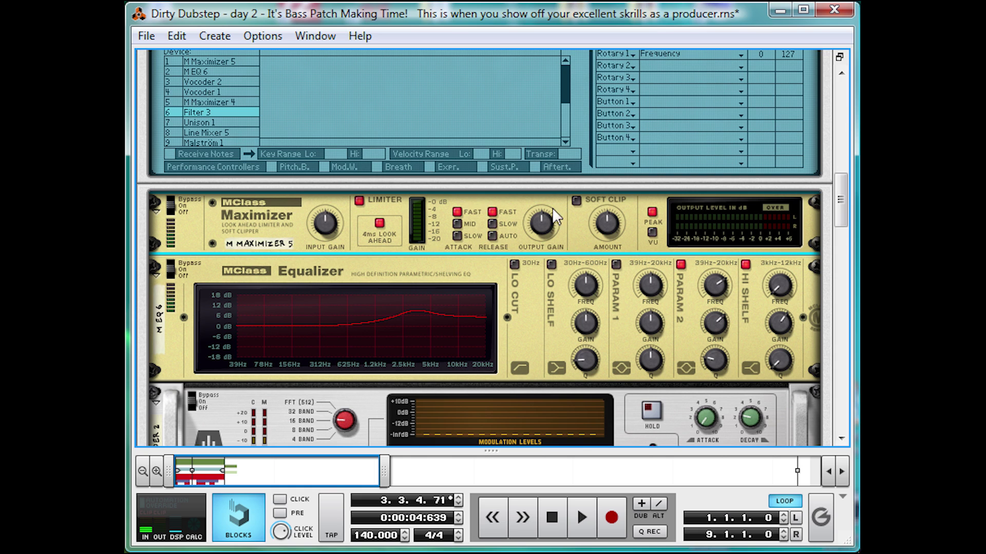
{"action": "left_click", "coordinate": [379, 223]}
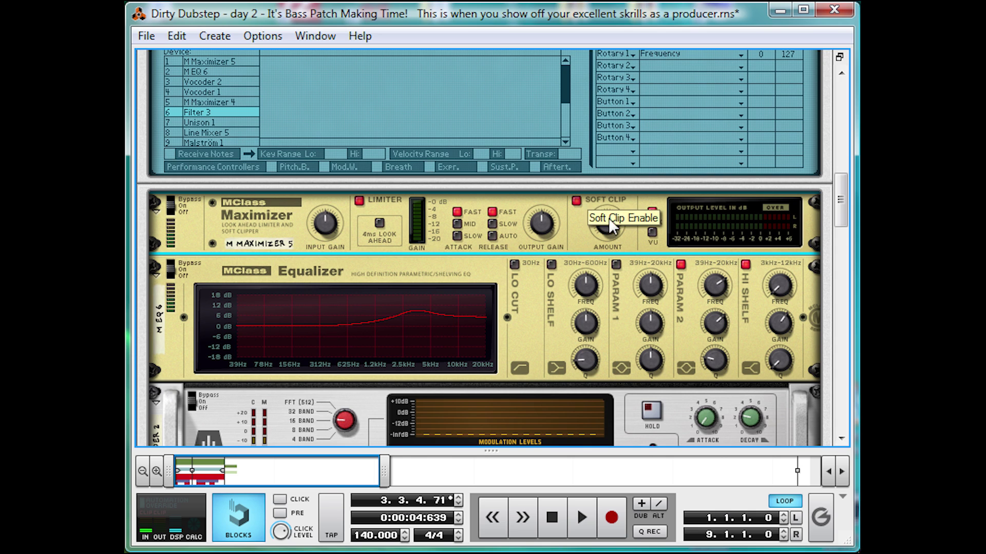
Enable Soft Clip at maximum amount and audition it
{"action": "left_click", "coordinate": [576, 200]}
{"action": "left_click_drag", "start_coordinate": [611, 221], "coordinate": [651, 114]}
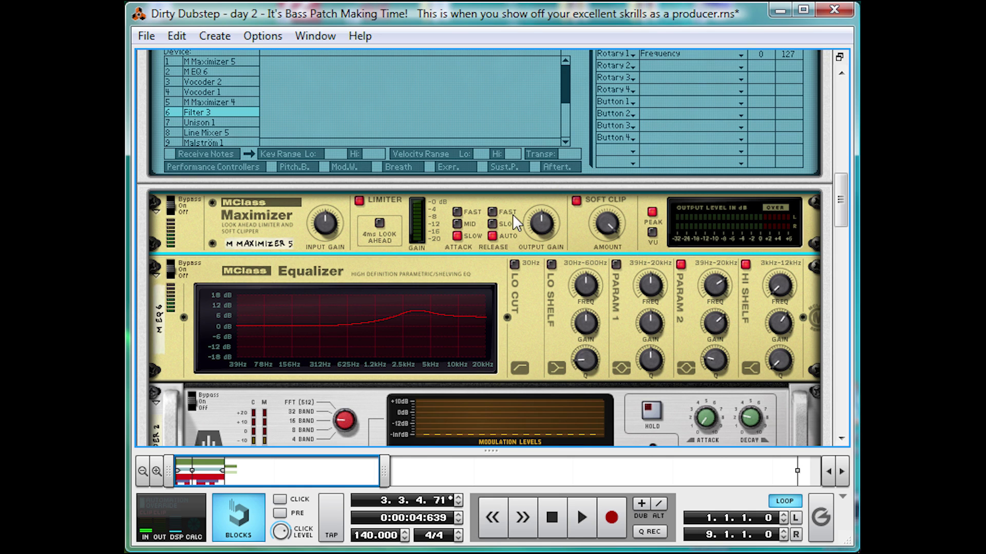
{"action": "key", "text": "space"}
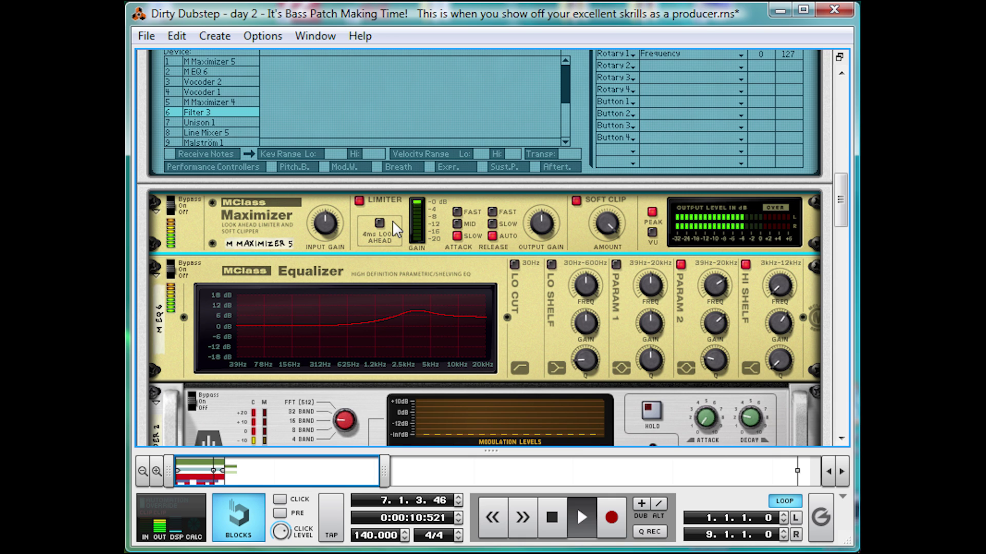
{"action": "key", "text": "space"}
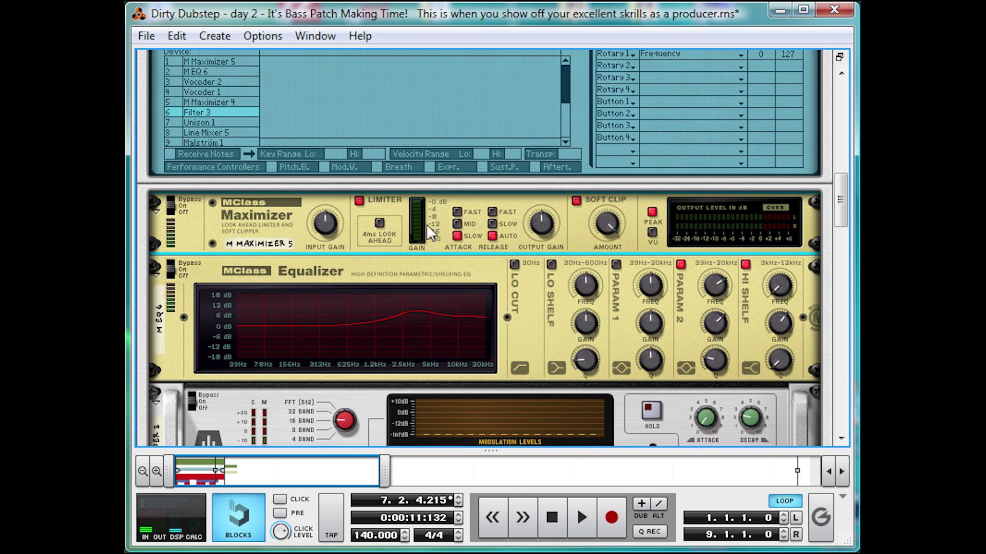
Switch the Maximizer's Limiter off and audition the result
{"action": "left_click", "coordinate": [359, 200]}
{"action": "key", "text": "space"}
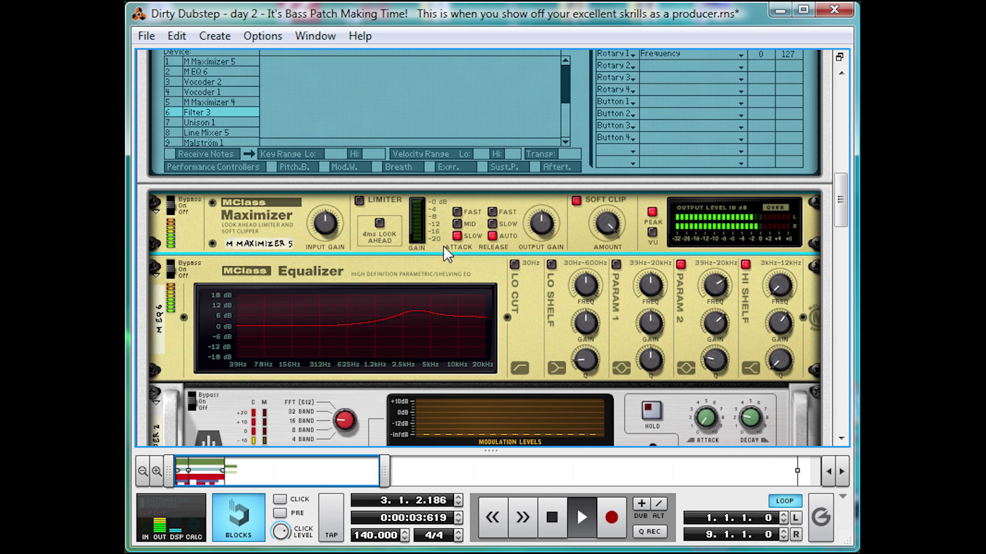
{"action": "key", "text": "space"}
Create a Scream 4 below the Equalizer with its Cut and Body sections off
{"action": "scroll", "coordinate": [529, 205], "scroll_direction": "down", "scroll_amount": 3}
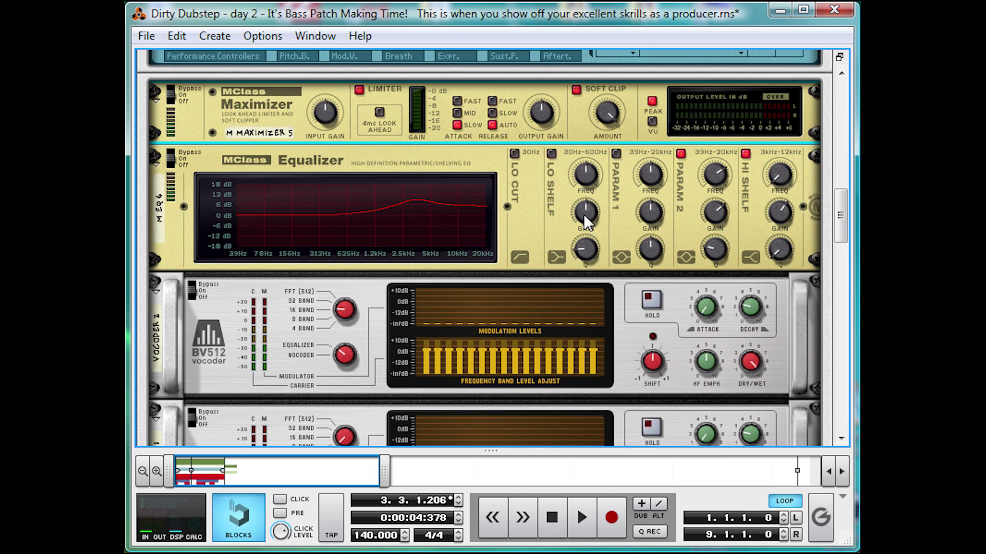
{"action": "scroll", "coordinate": [530, 213], "scroll_direction": "up", "scroll_amount": 2}
{"action": "right_click", "coordinate": [525, 262]}
{"action": "mouse_move", "coordinate": [605, 434]}
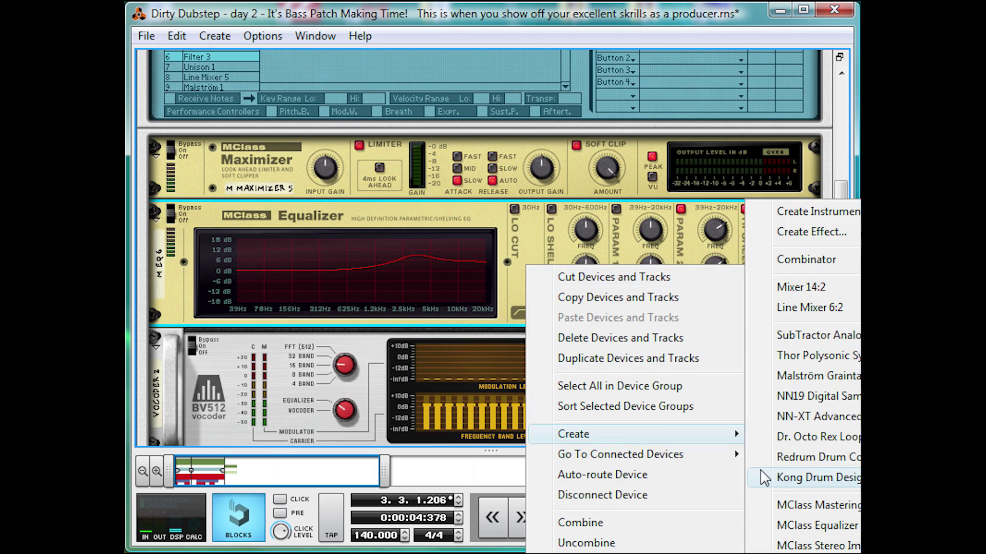
{"action": "left_click", "coordinate": [816, 553]}
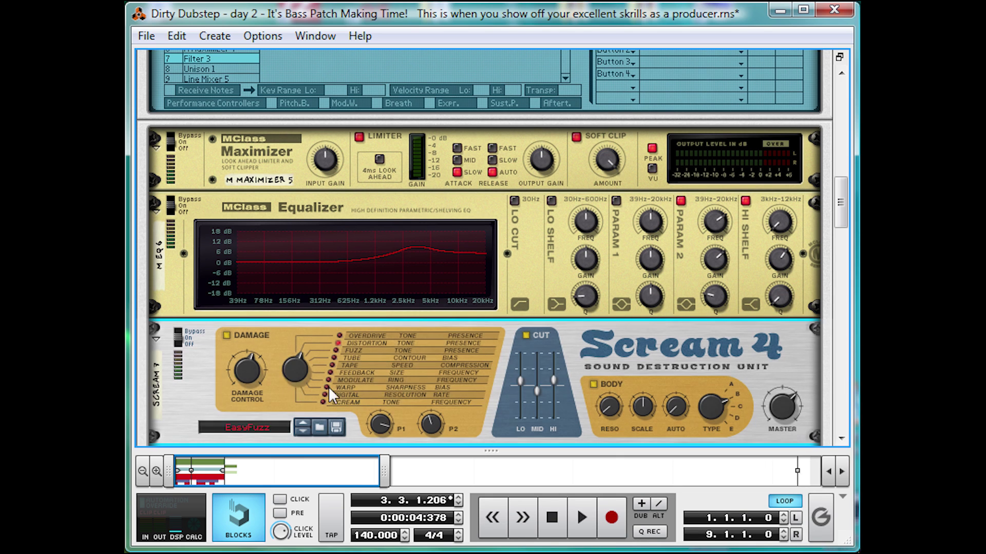
{"action": "left_click", "coordinate": [525, 336]}
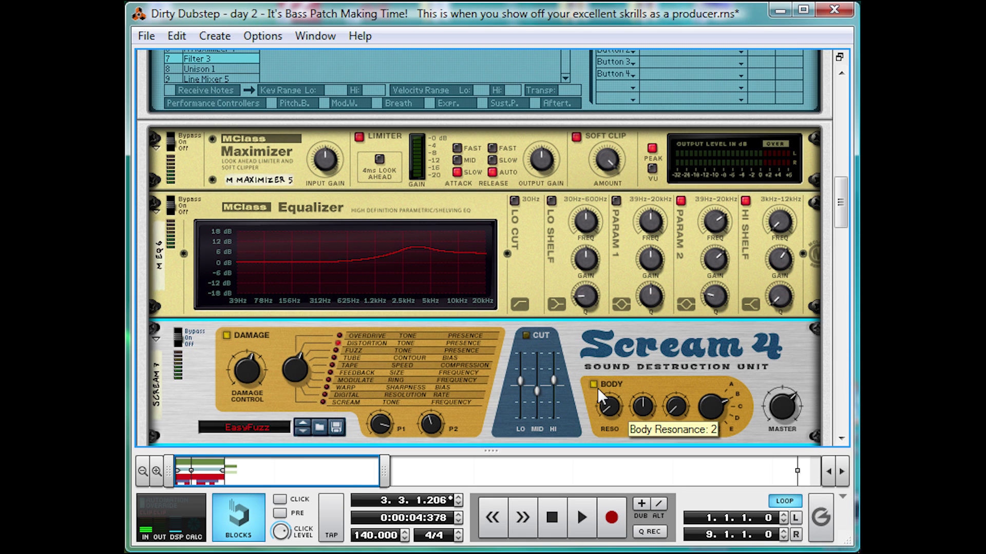
{"action": "left_click", "coordinate": [594, 384]}
Use Digital damage, tuning Damage Control to about 48 and P1 to 63 while playing
{"action": "left_click_drag", "start_coordinate": [283, 368], "coordinate": [306, 325]}
{"action": "scroll", "coordinate": [389, 387], "scroll_direction": "down", "scroll_amount": 2}
{"action": "left_click_drag", "start_coordinate": [389, 379], "coordinate": [432, 362]}
{"action": "left_click_drag", "start_coordinate": [252, 325], "coordinate": [242, 337]}
{"action": "key", "text": "space"}
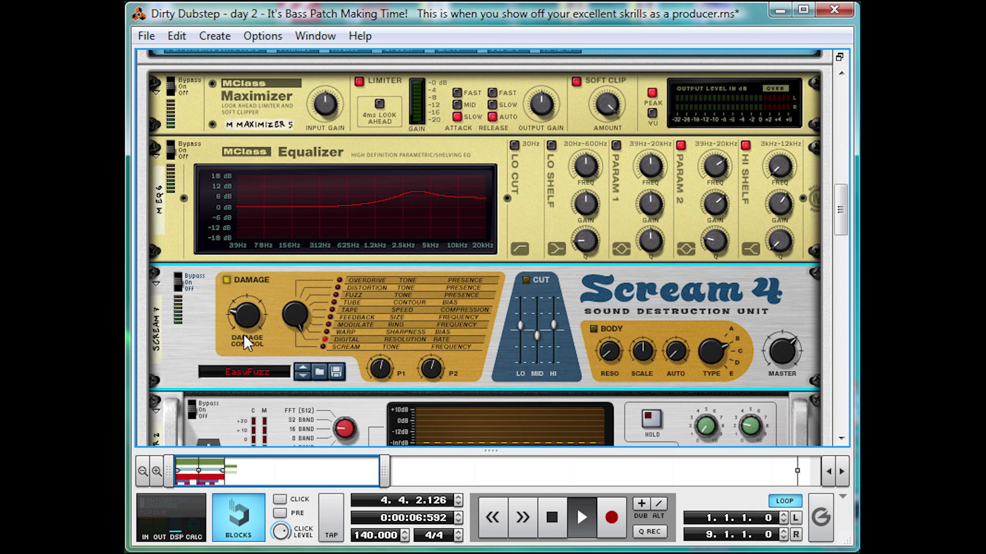
{"action": "left_click_drag", "start_coordinate": [251, 325], "coordinate": [253, 314]}
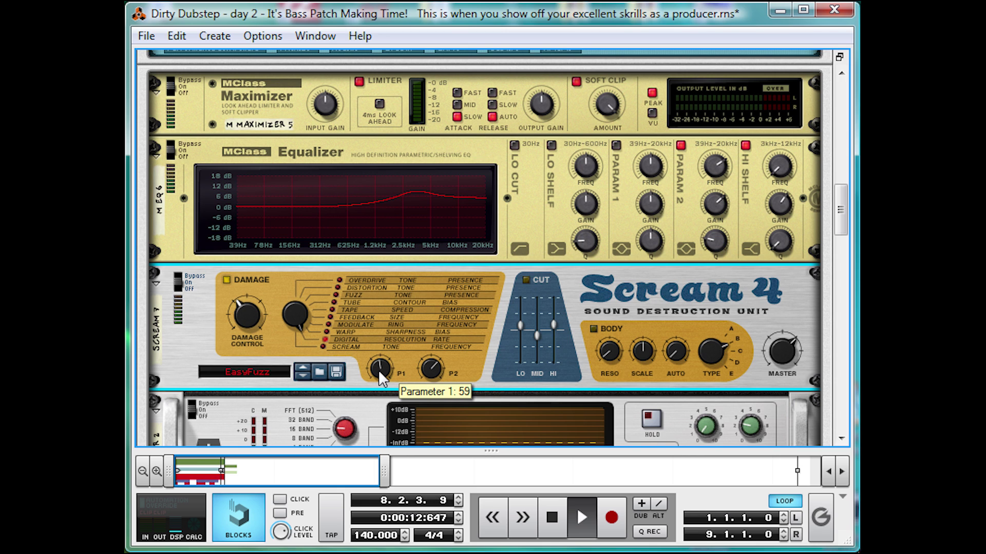
{"action": "left_click_drag", "start_coordinate": [383, 365], "coordinate": [392, 359]}
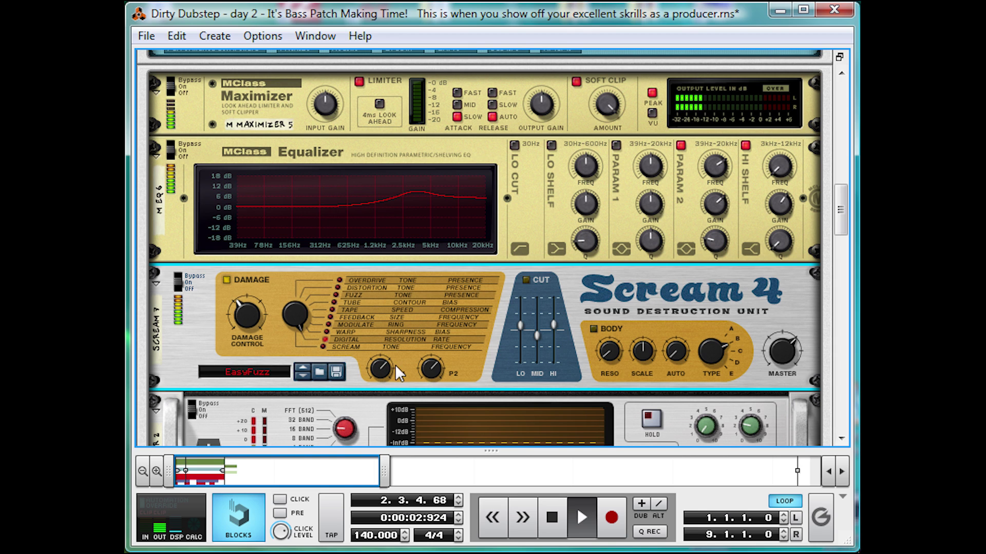
{"action": "key", "text": "ctrl+z"}
{"action": "key", "text": "space"}
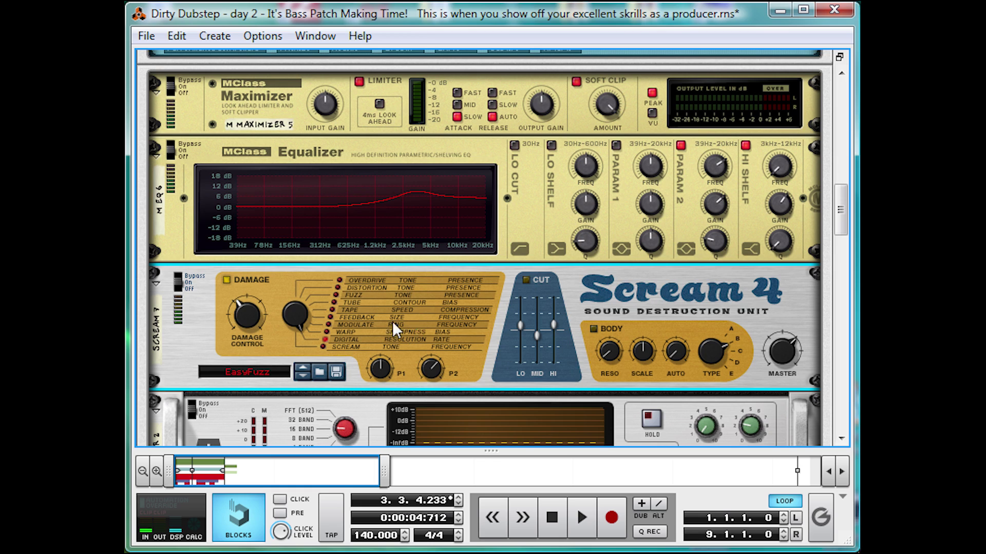
{"action": "scroll", "coordinate": [440, 291], "scroll_direction": "down", "scroll_amount": 20}
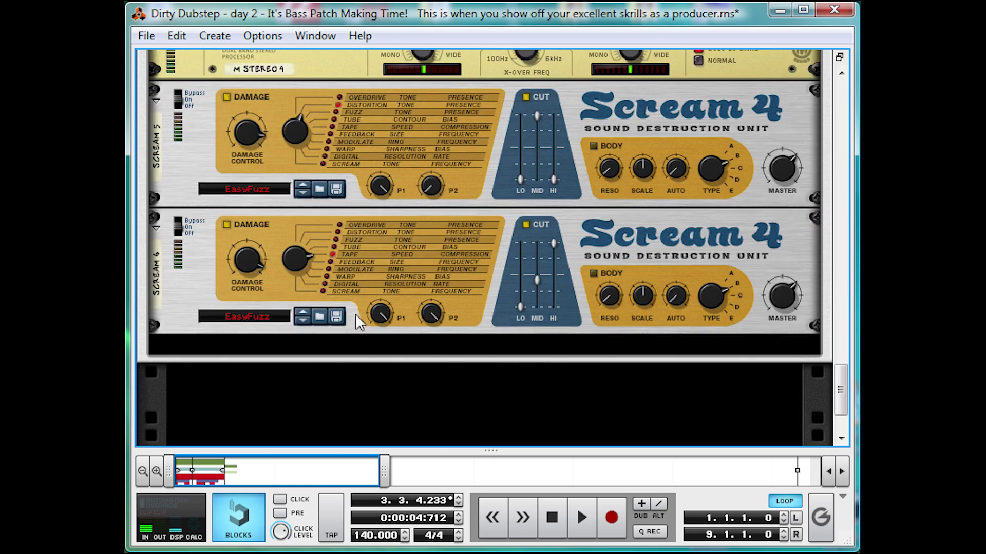
{"action": "scroll", "coordinate": [548, 251], "scroll_direction": "up", "scroll_amount": 15}
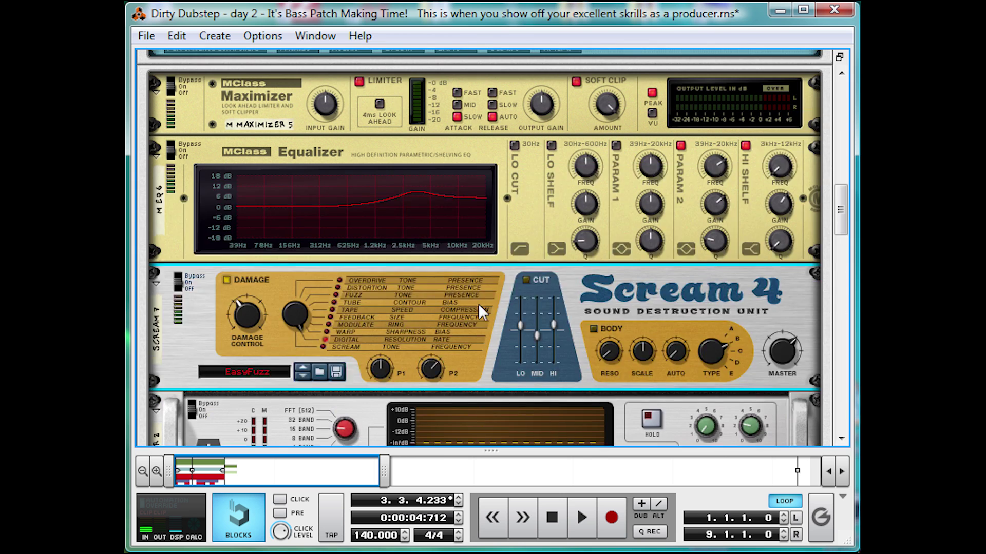
{"action": "scroll", "coordinate": [481, 309], "scroll_direction": "up", "scroll_amount": 2}
{"action": "scroll", "coordinate": [483, 308], "scroll_direction": "down", "scroll_amount": 4}
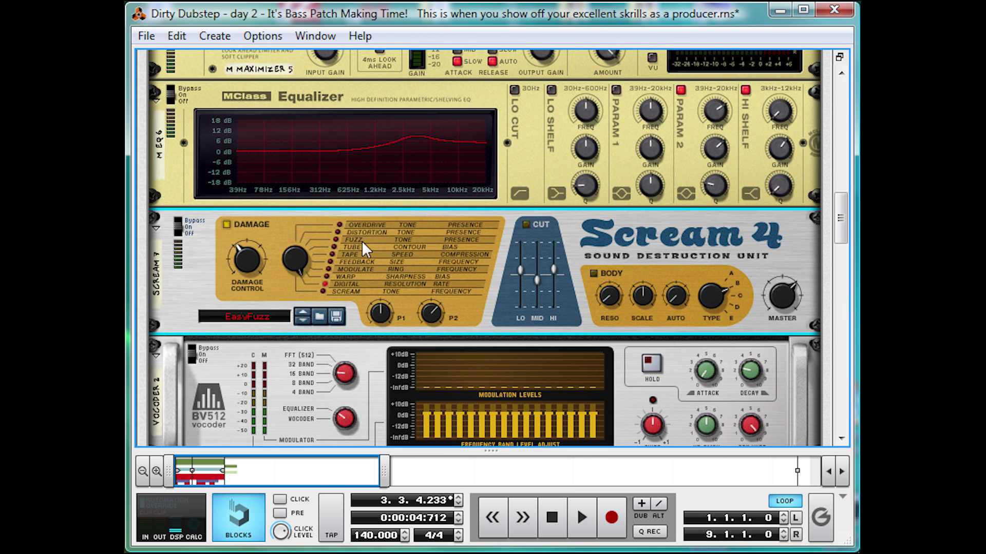